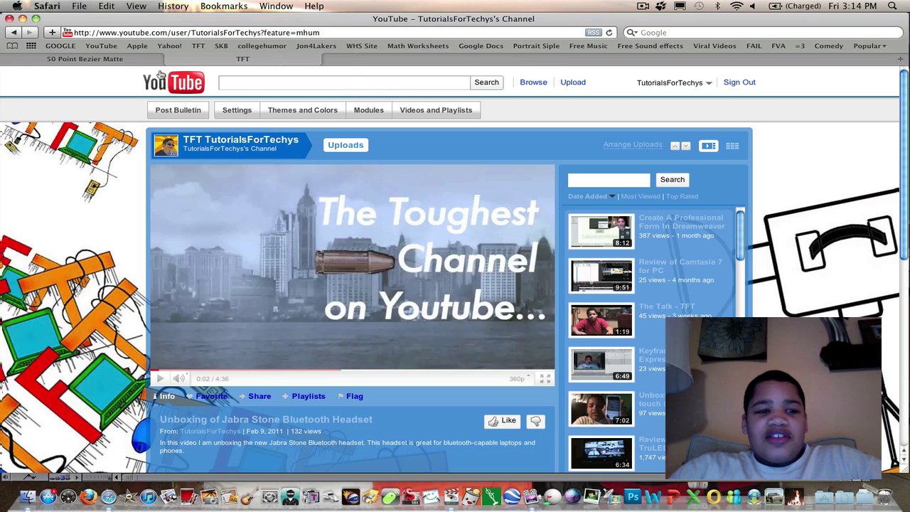
Switch to the 50 Point Bezier Matte web page and read down to its Download and Install section.
left_click(120, 62)
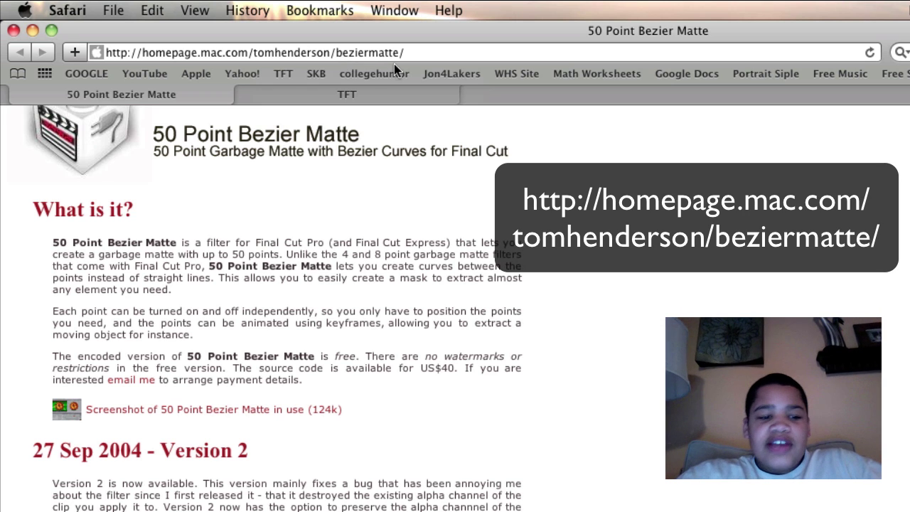
scroll(409, 217, "down", 5)
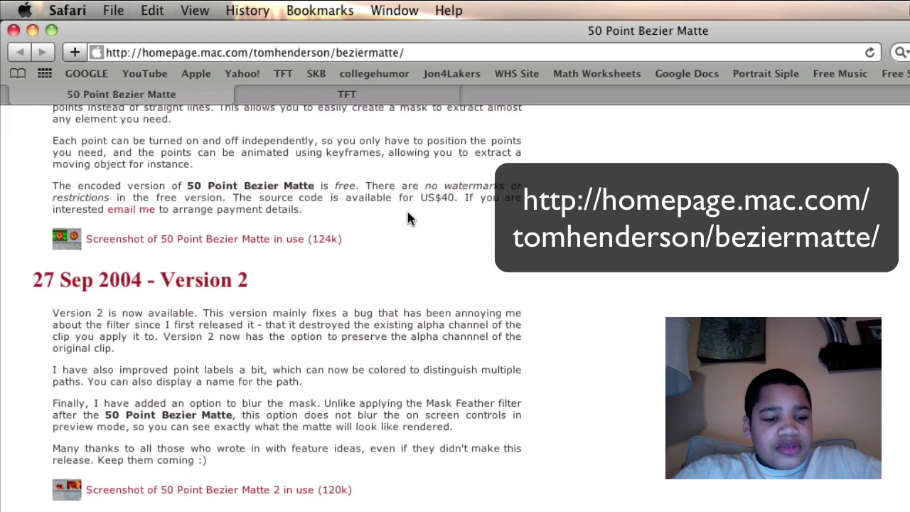
scroll(407, 216, "down", 10)
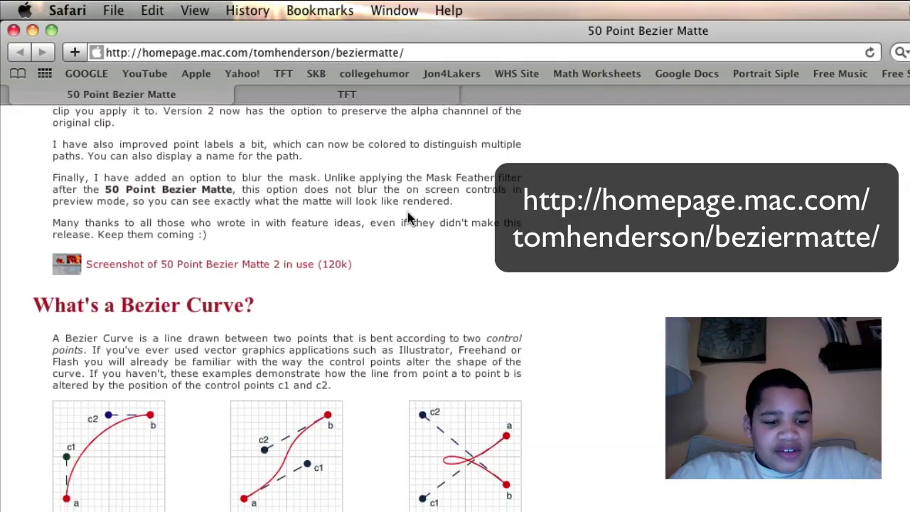
scroll(407, 212, "down", 18)
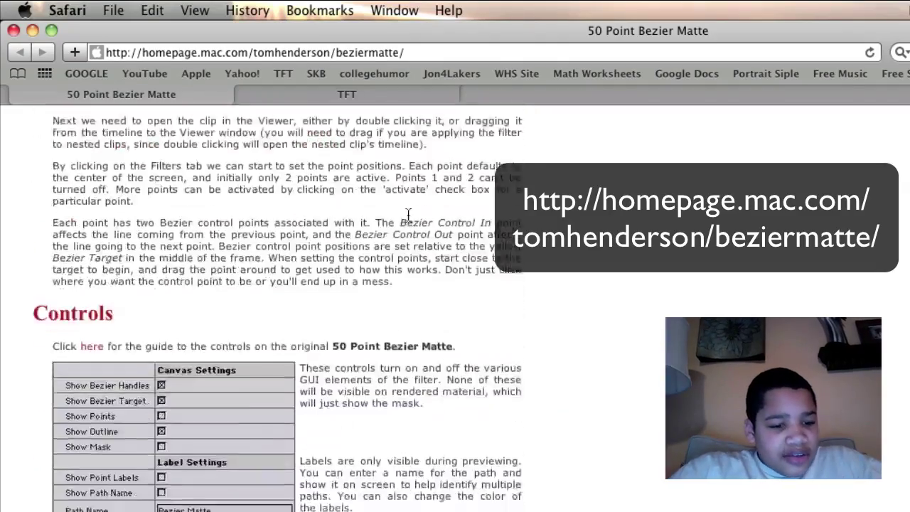
scroll(408, 216, "down", 14)
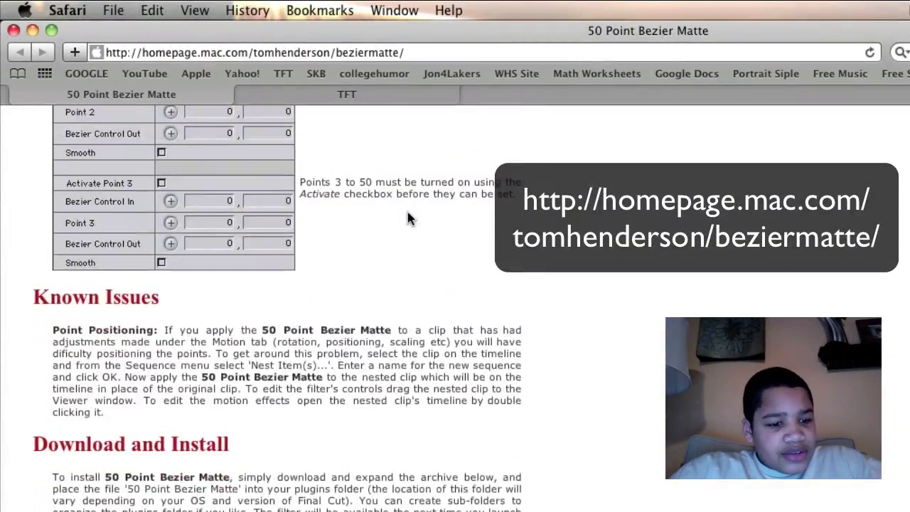
scroll(256, 326, "up", 2)
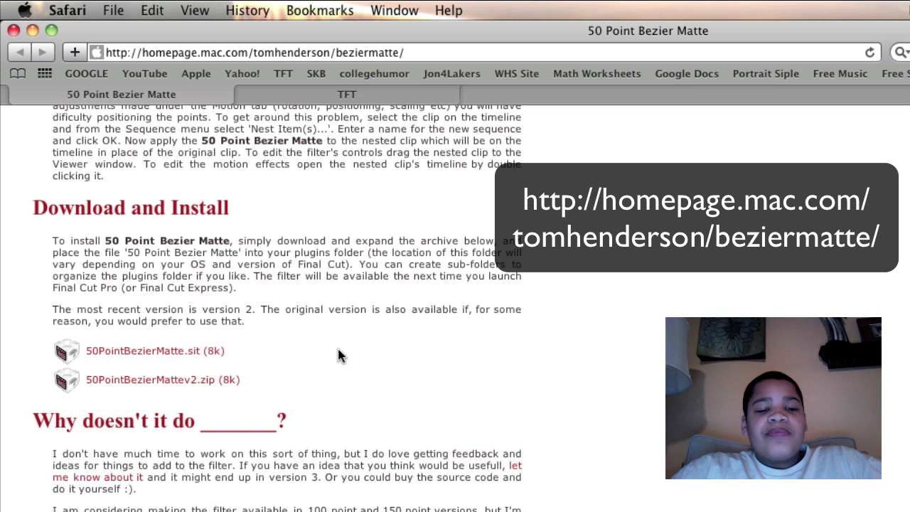
scroll(337, 346, "up", 2)
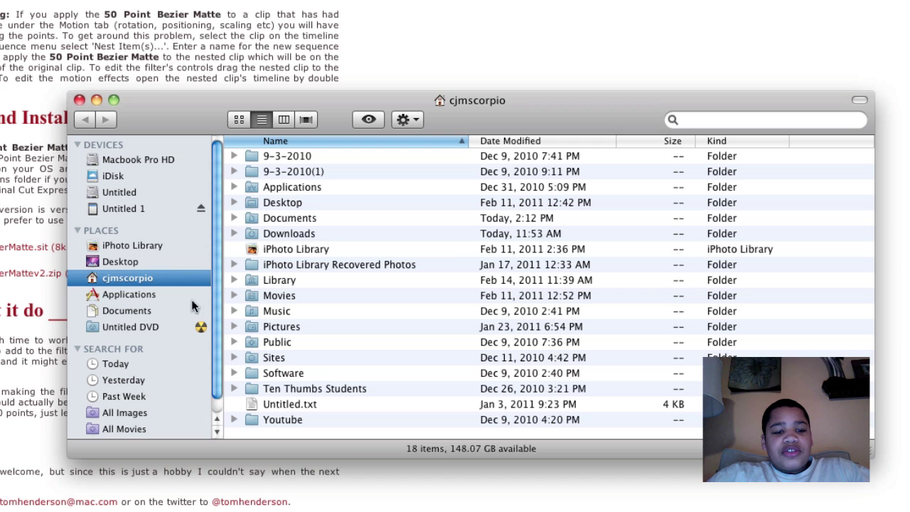
Search This Mac for '50 point bezzier' and select the found 50 Point Bezier Matte folder.
scroll(149, 312, "down", 2)
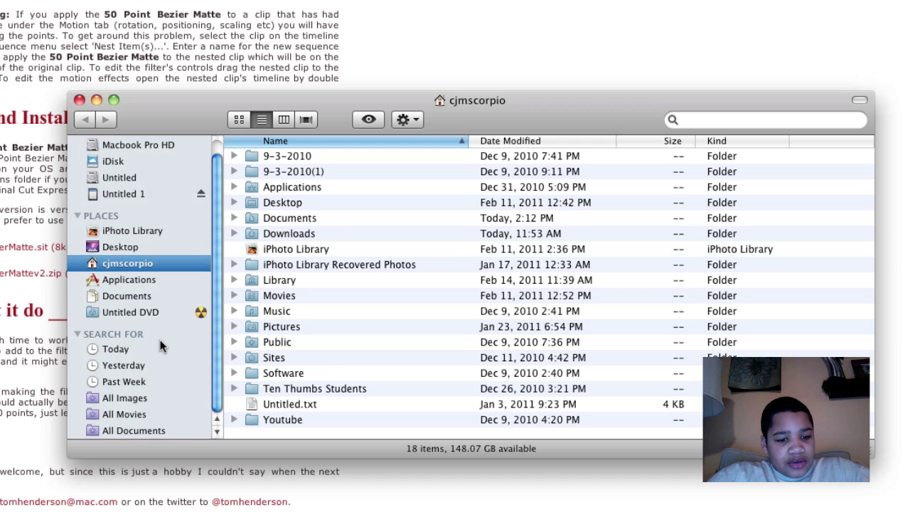
left_click(715, 119)
type("5")
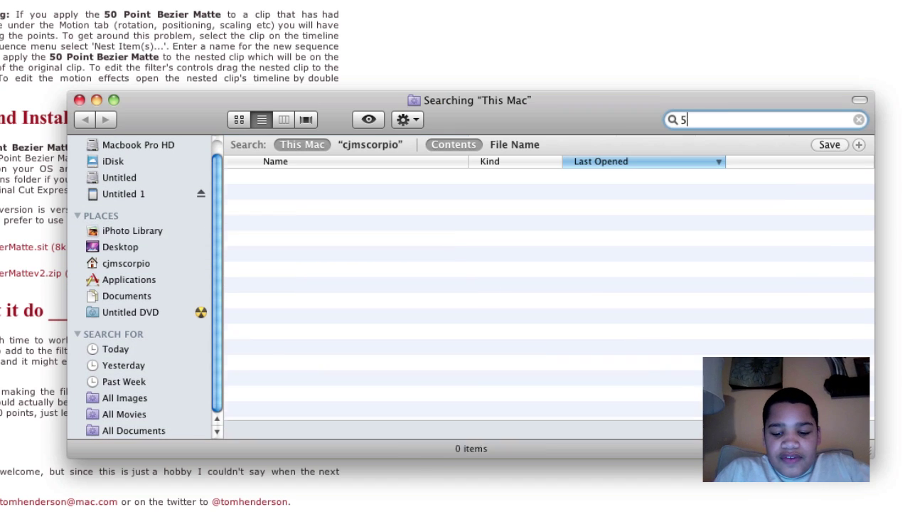
type("0 poin")
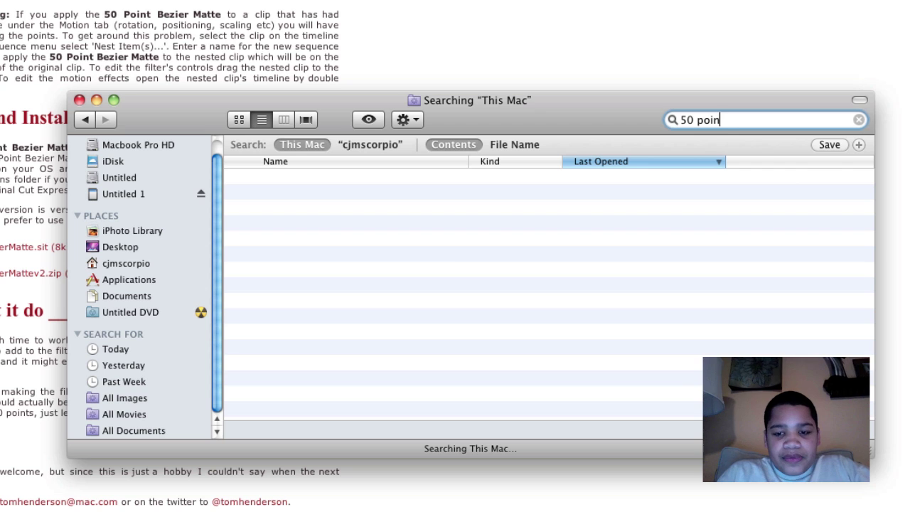
type("t bezz")
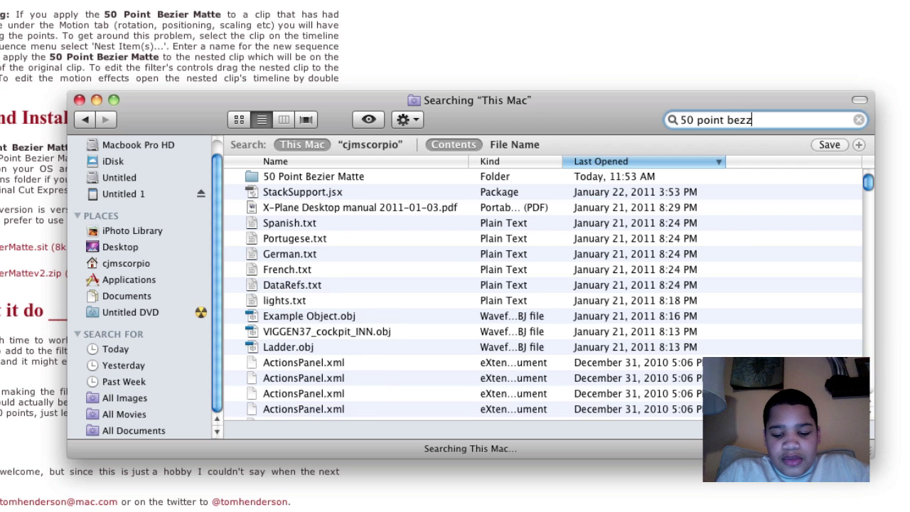
type("ier")
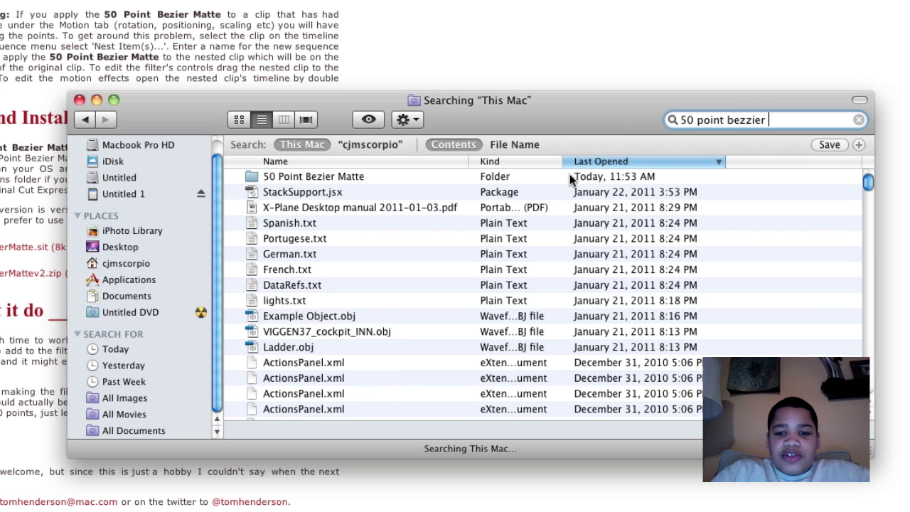
left_click(465, 177)
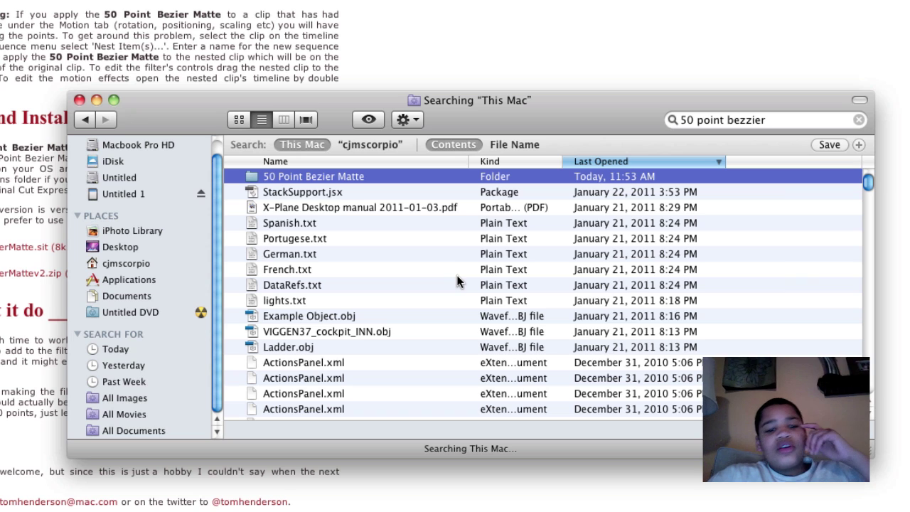
right_click(465, 175)
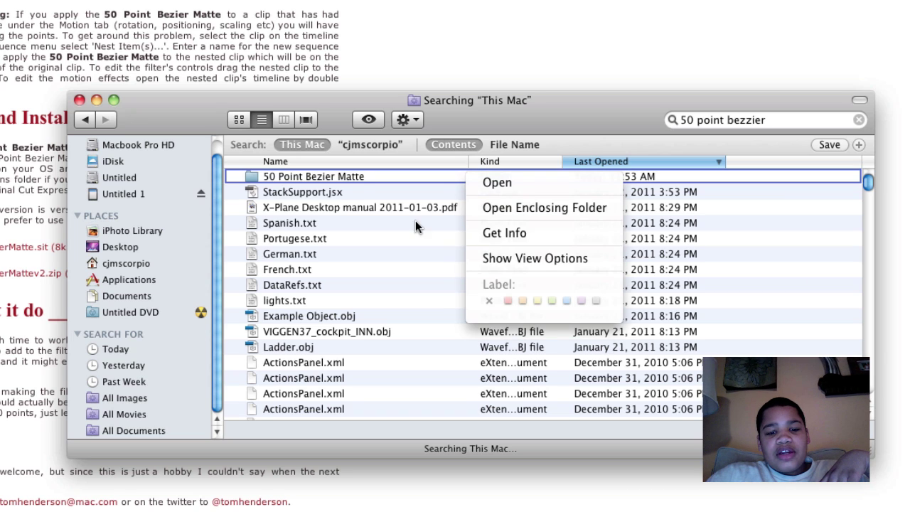
left_click(390, 181)
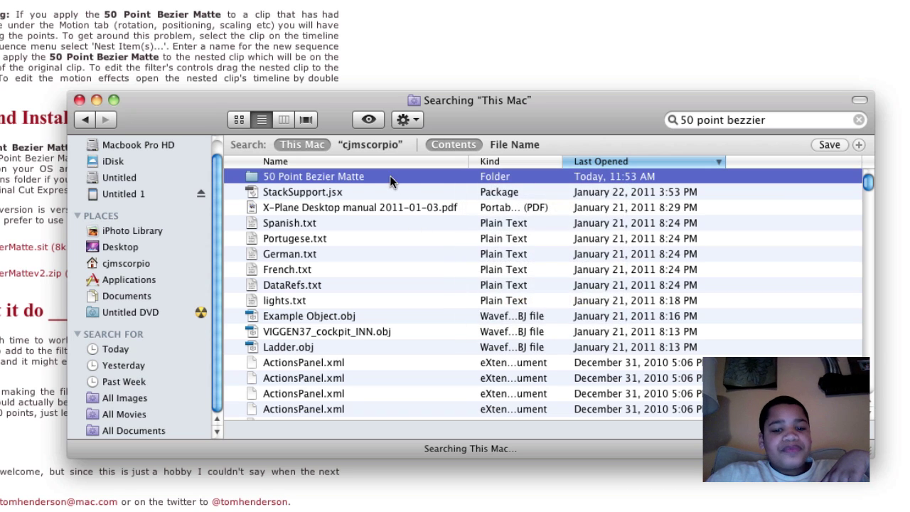
Browse to Library/Application Support/Final Cut Express Support/Plugins and select the 50 Point Bezier Matte v2 plugin.
left_click(124, 148)
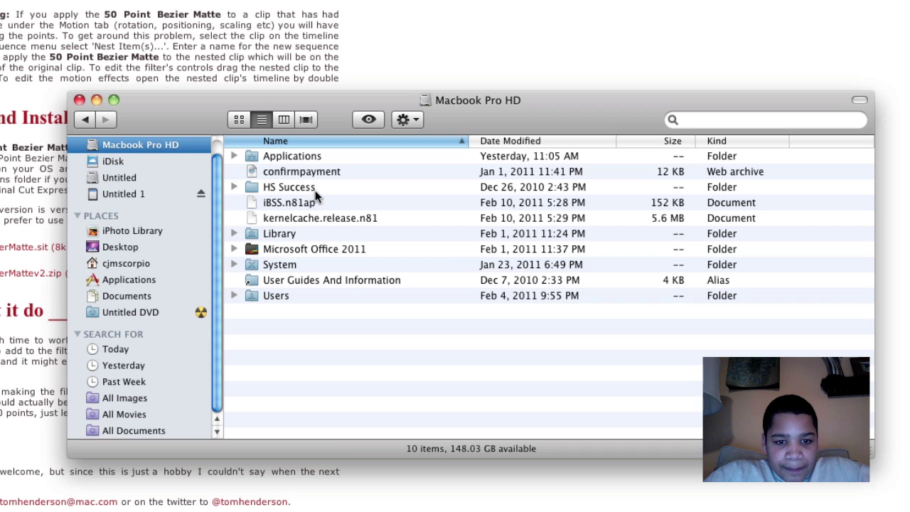
double_click(292, 233)
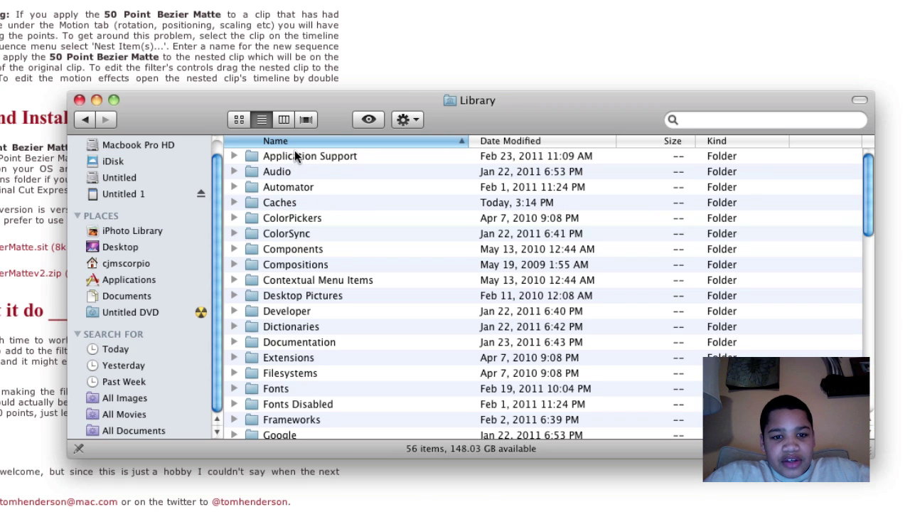
double_click(294, 152)
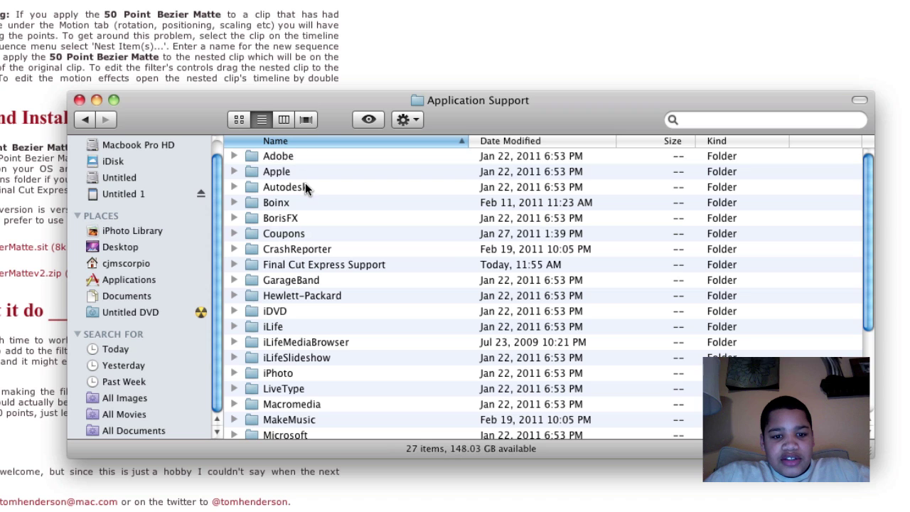
scroll(344, 255, "down", 1)
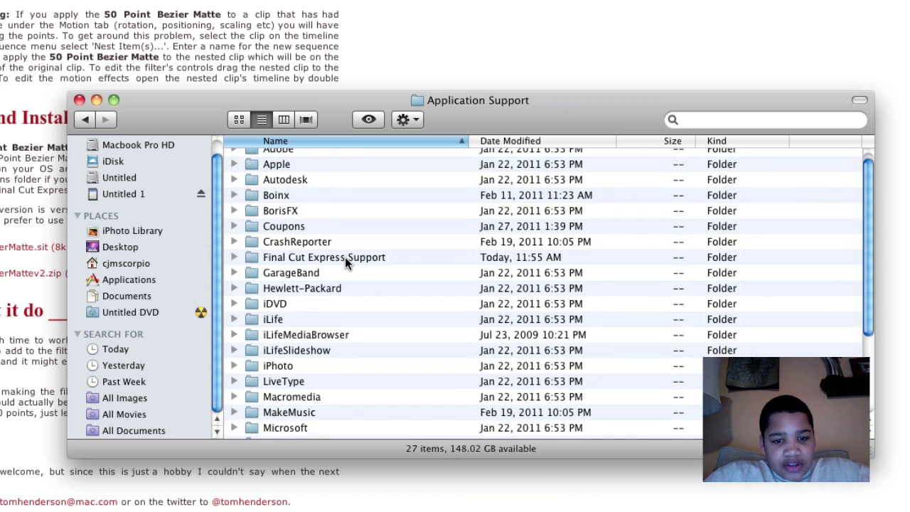
double_click(345, 258)
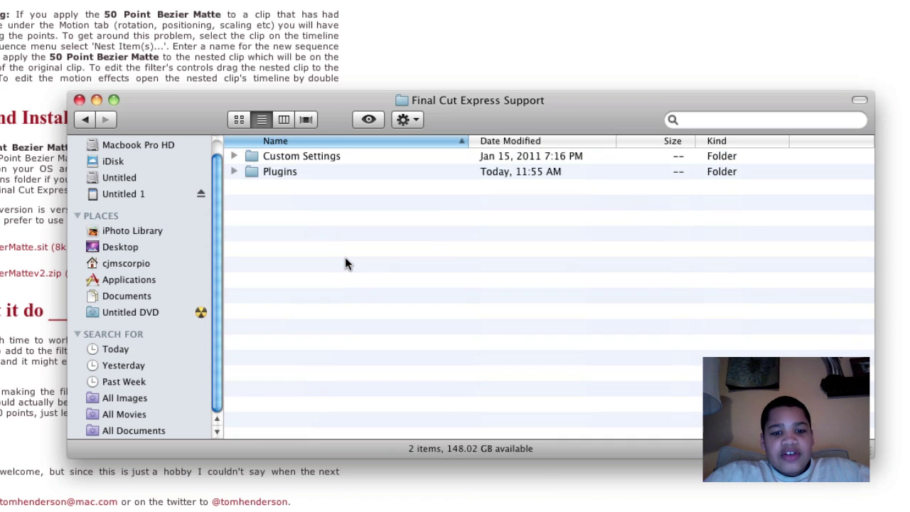
double_click(339, 169)
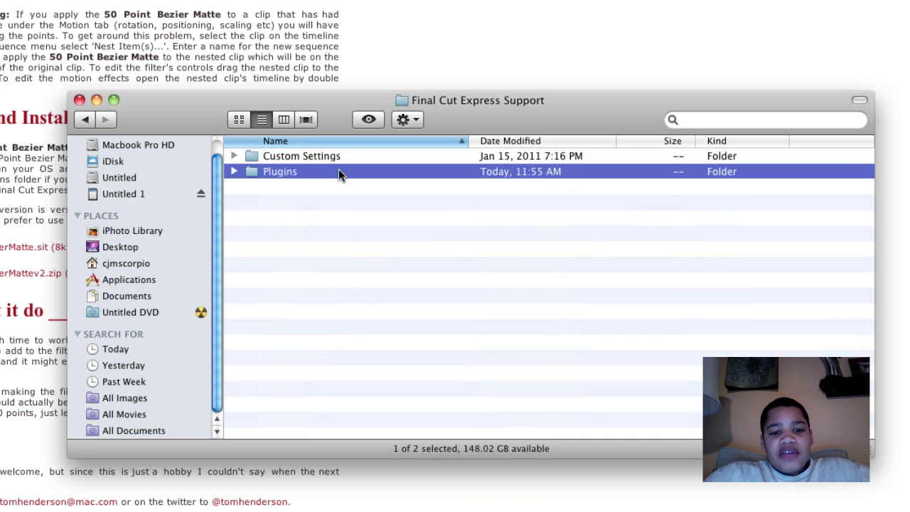
right_click(366, 295)
left_click(331, 228)
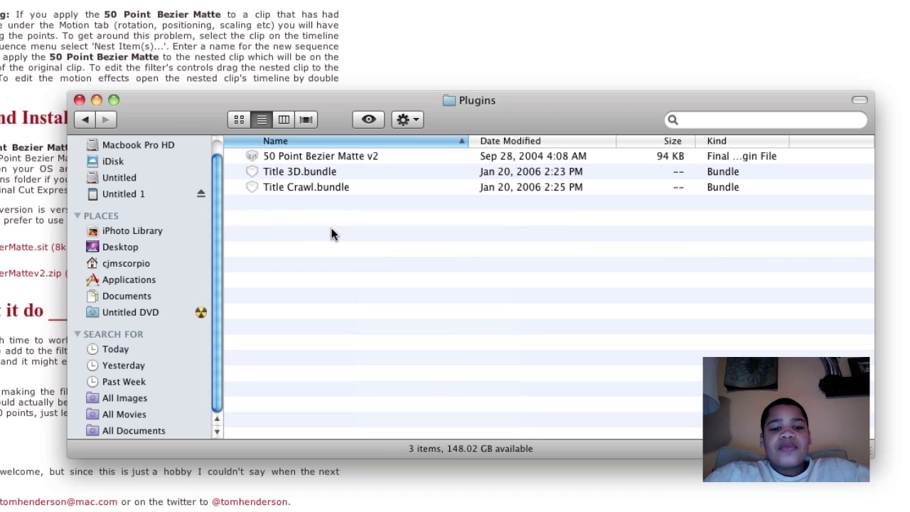
left_click(317, 155)
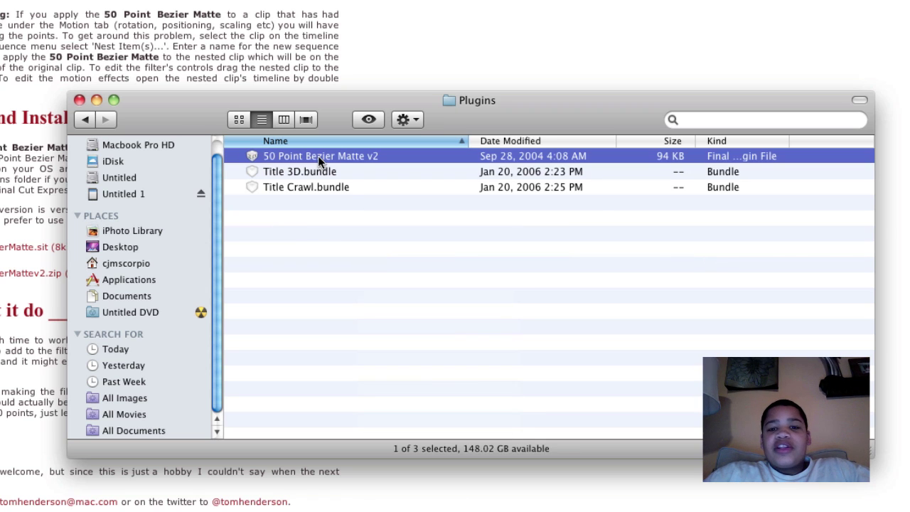
Close Finder, bring the Final Cut Express project forward, and check the IMAG0026.AVI clip on V2 over V1.
left_click(79, 100)
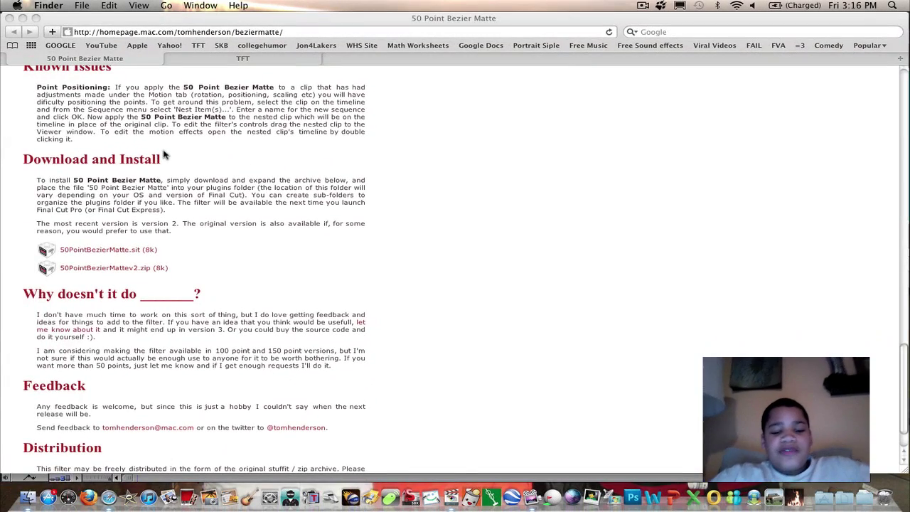
key("F9")
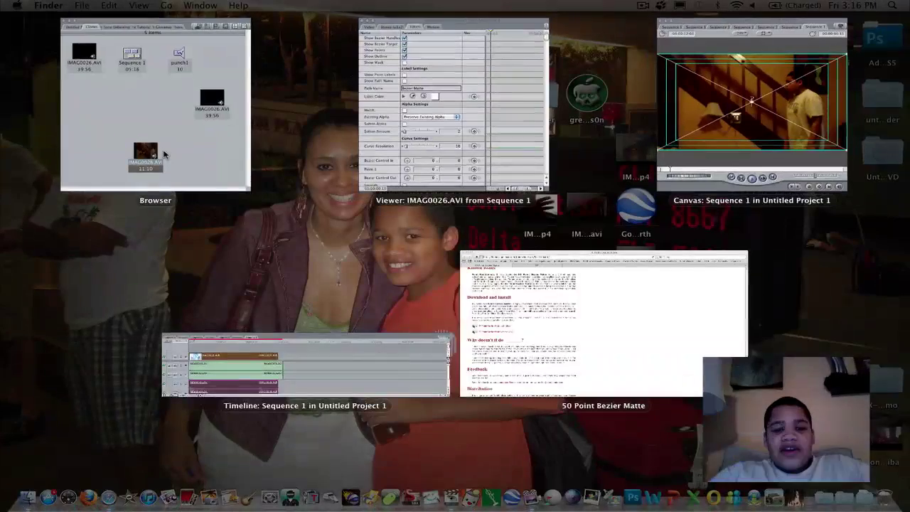
left_click(165, 175)
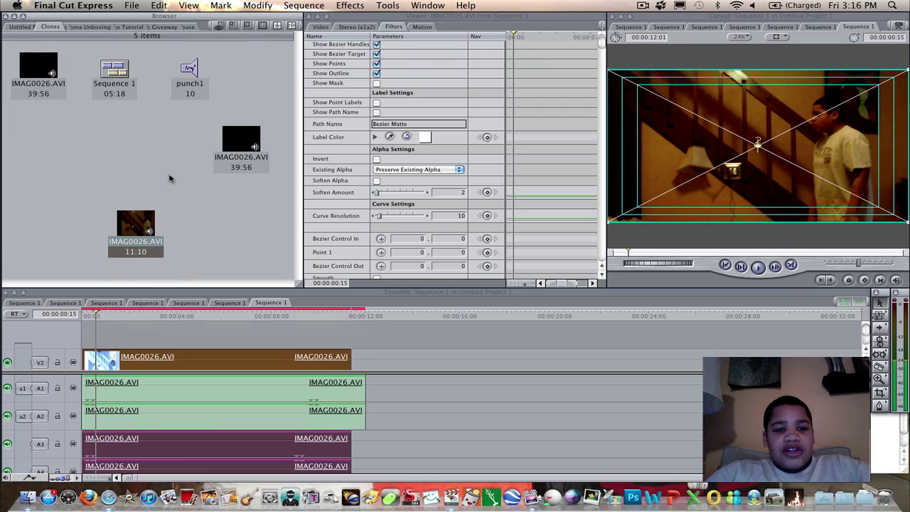
scroll(192, 340, "down", 3)
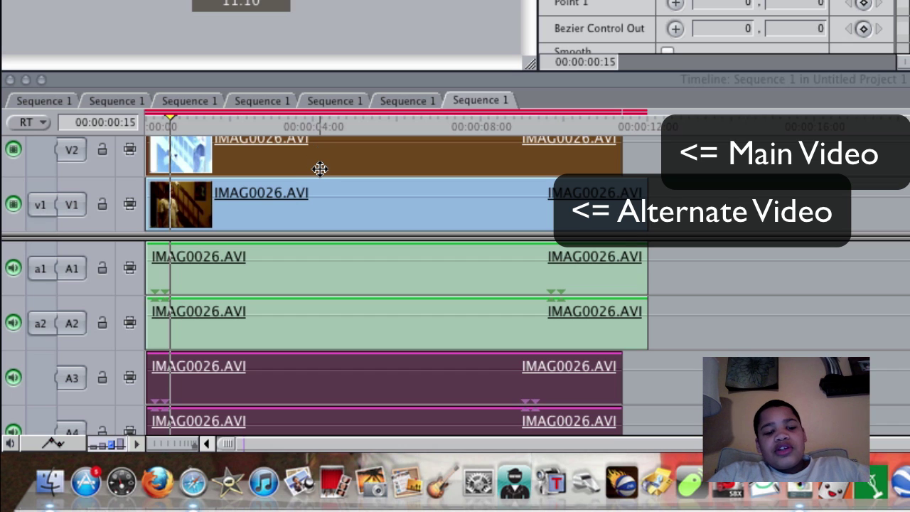
scroll(315, 166, "up", 1)
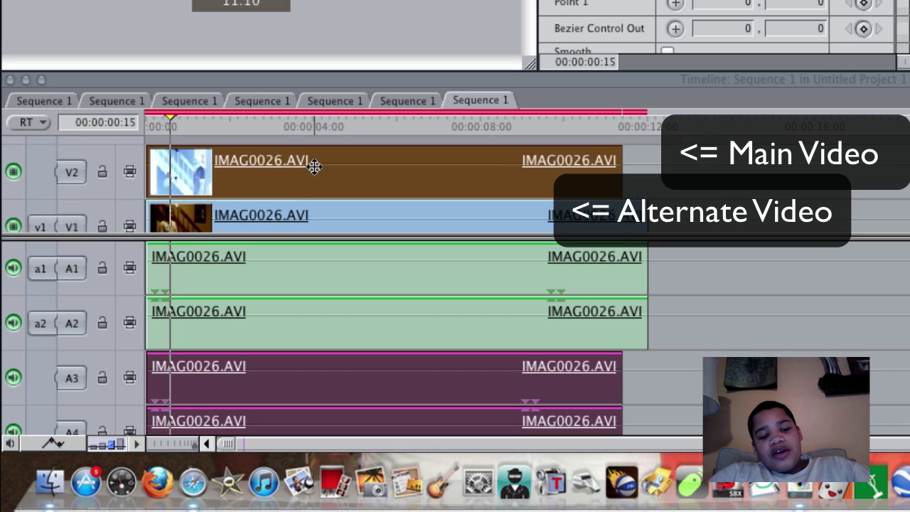
scroll(312, 212, "down", 1)
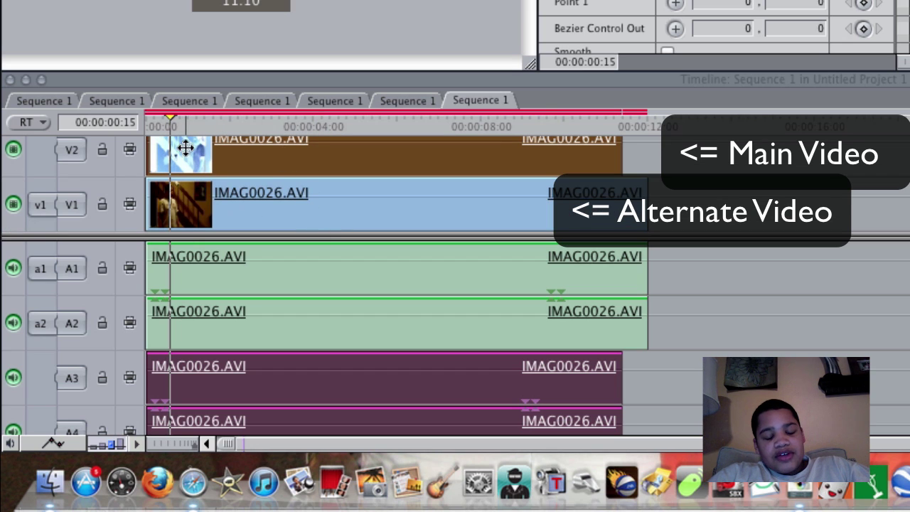
scroll(195, 217, "up", 1)
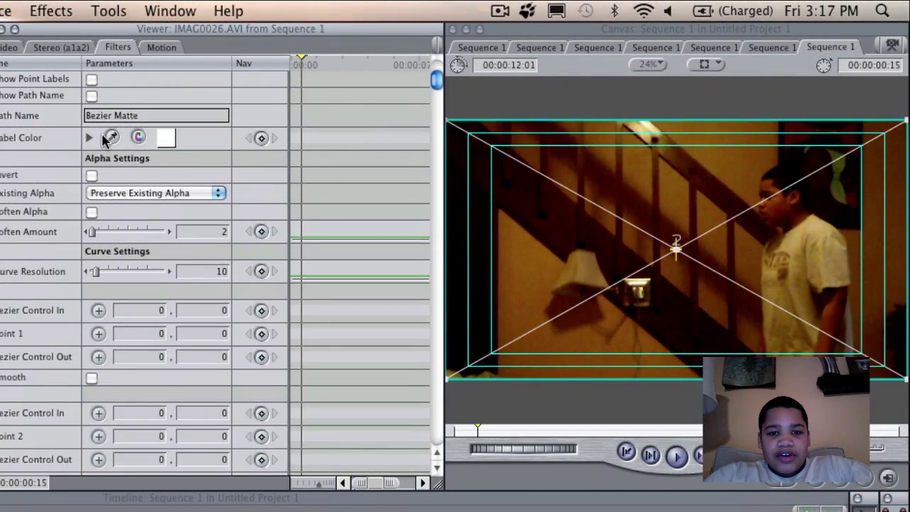
scroll(348, 130, "down", 1)
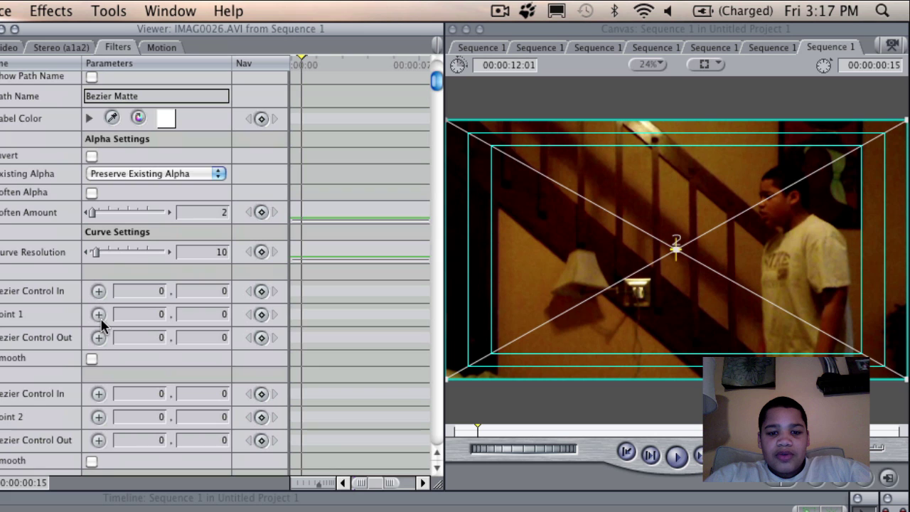
scroll(101, 323, "up", 5)
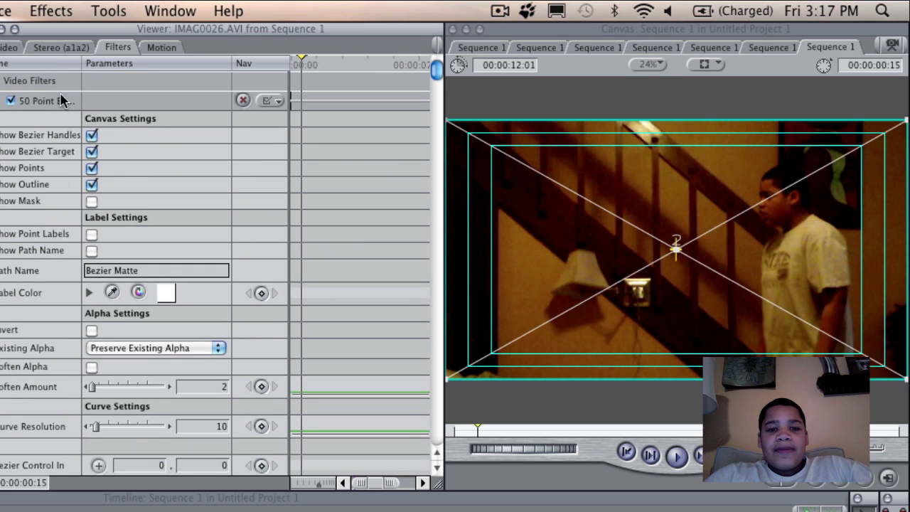
scroll(21, 103, "down", 15)
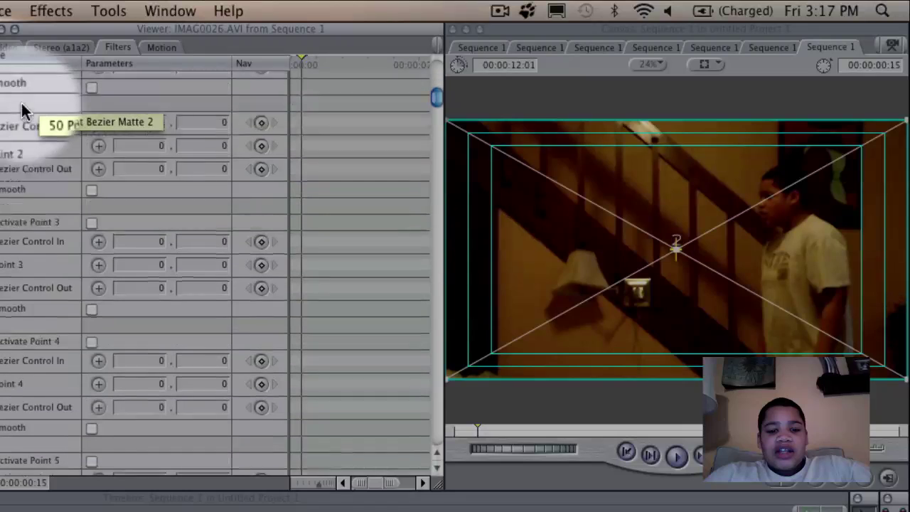
Place Bezier Matte Points 1 and 2 in the Canvas near the boy's head.
scroll(86, 139, "up", 7)
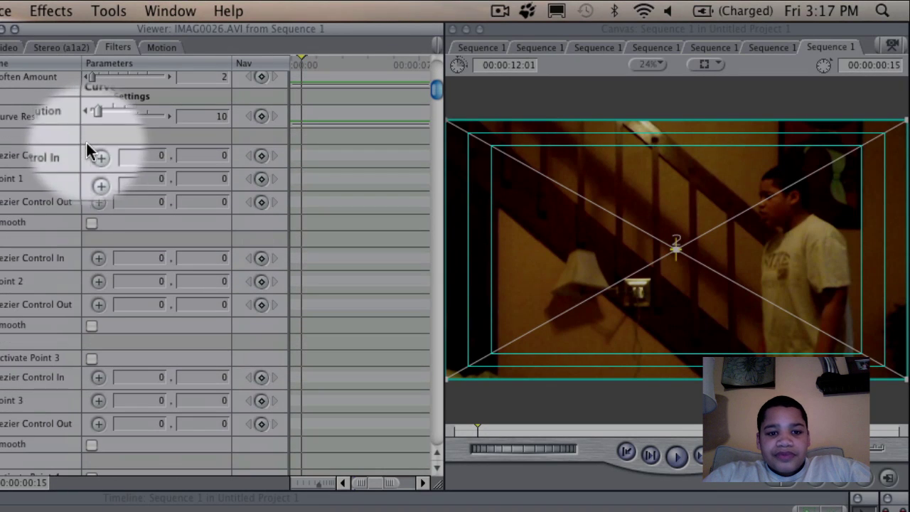
left_click(98, 179)
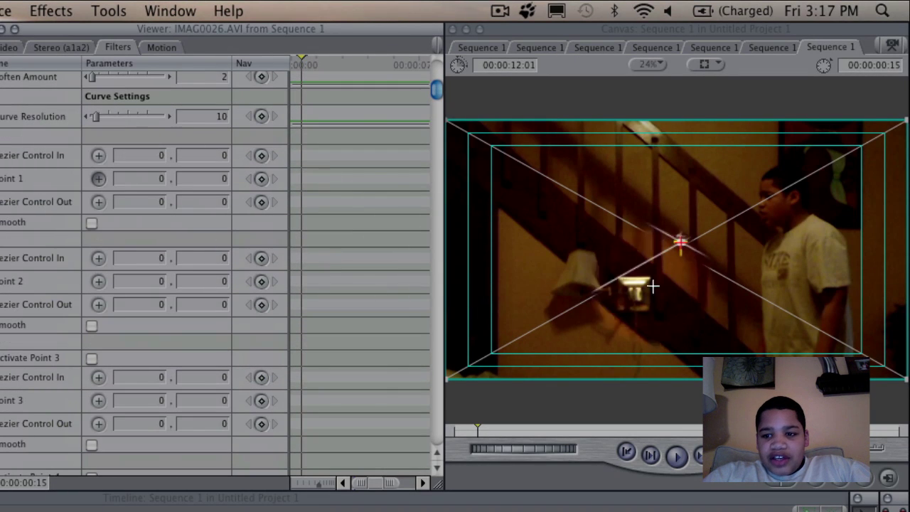
left_click(672, 248)
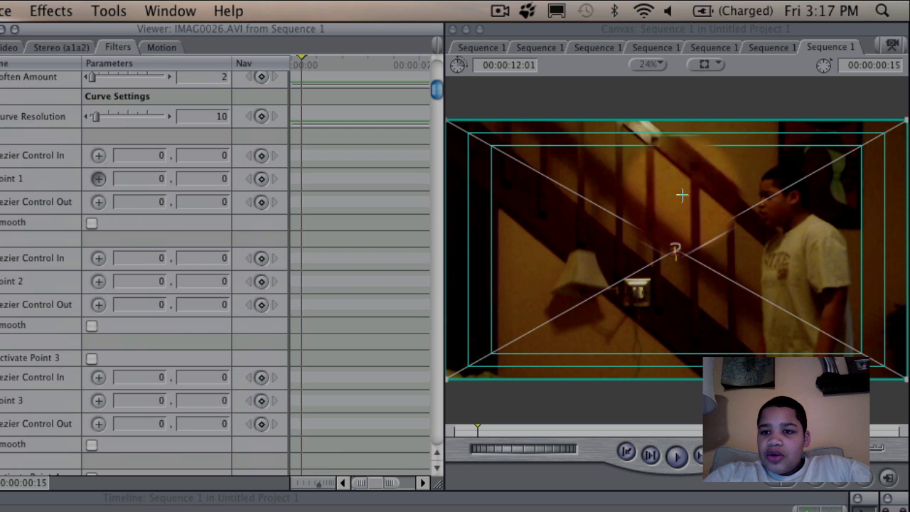
mouse_move(674, 249)
left_mouse_down()
mouse_move(721, 215)
mouse_move(735, 220)
mouse_move(728, 208)
left_mouse_up()
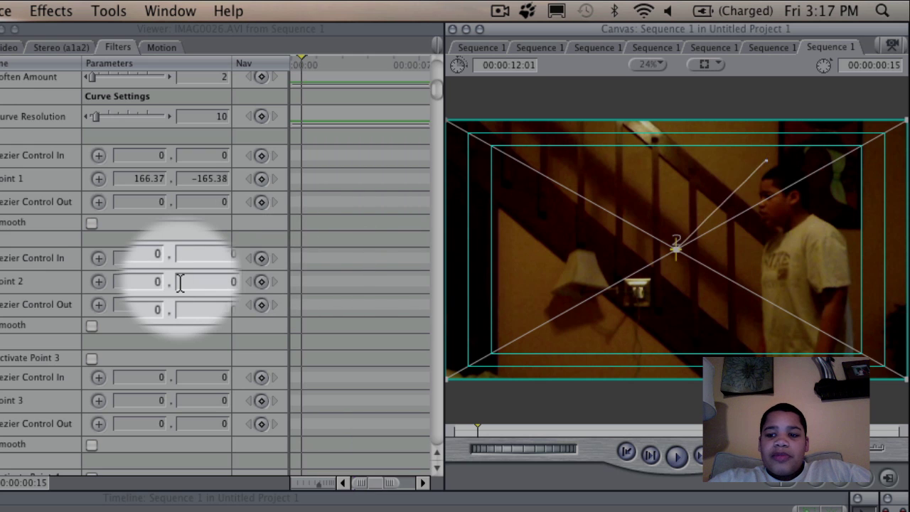
left_click(100, 280)
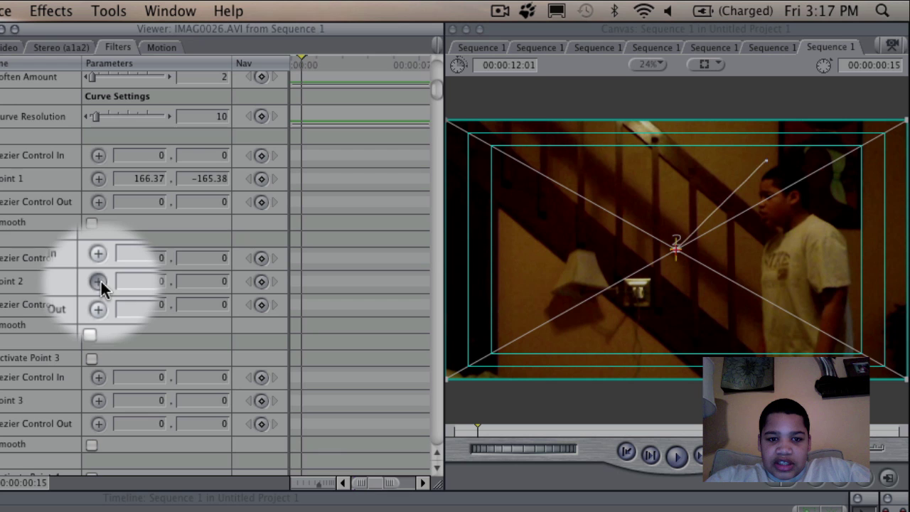
left_click(851, 343)
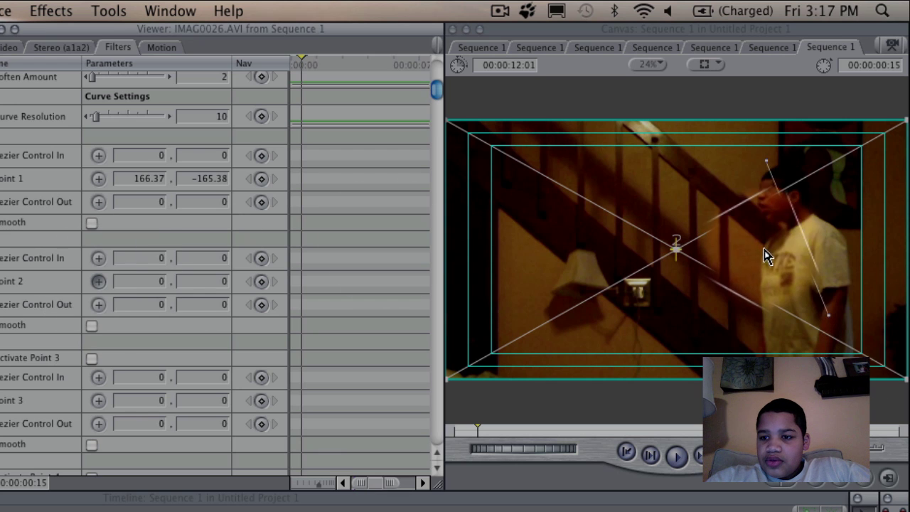
left_click(721, 218)
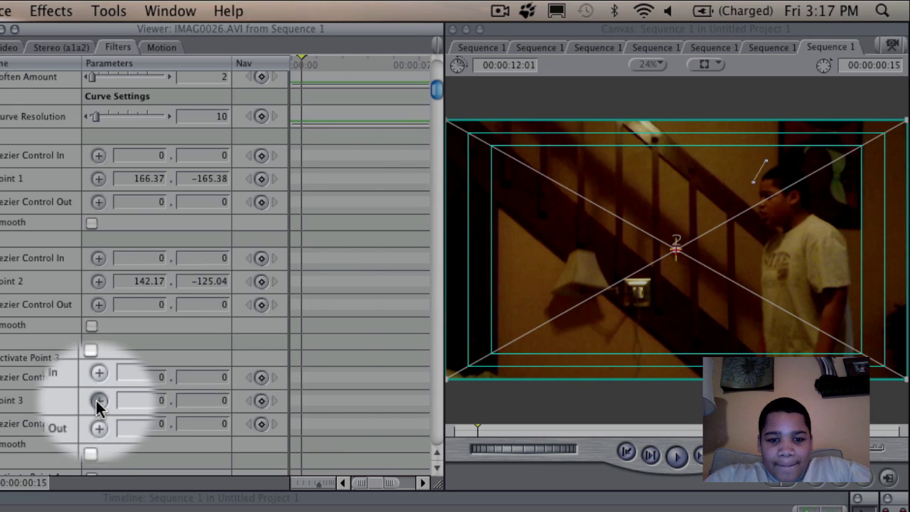
Activate Point 3 and position it beside the boy's face at 160.32, -28.24.
left_click(763, 251)
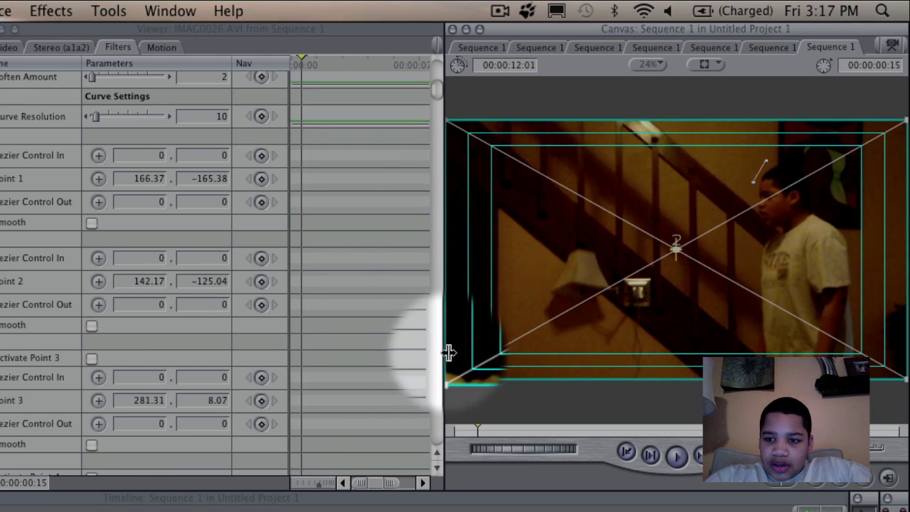
left_click(98, 400)
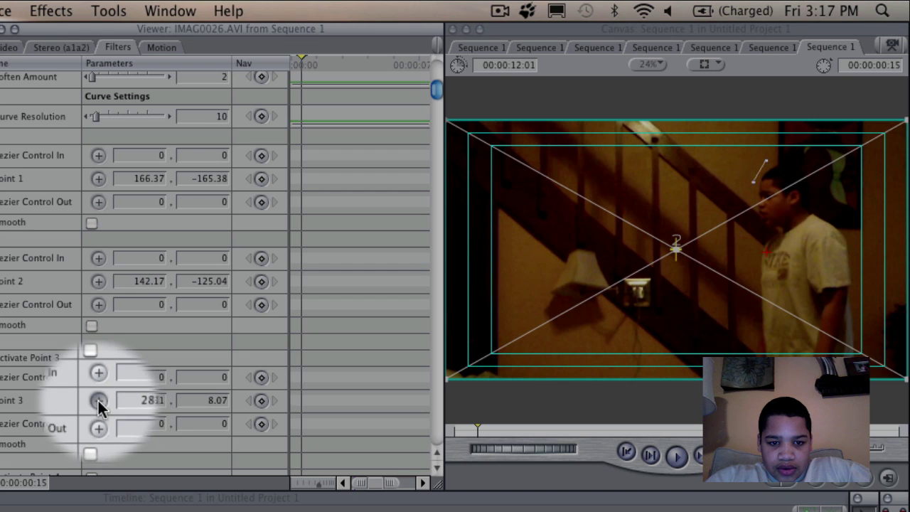
left_click(91, 358)
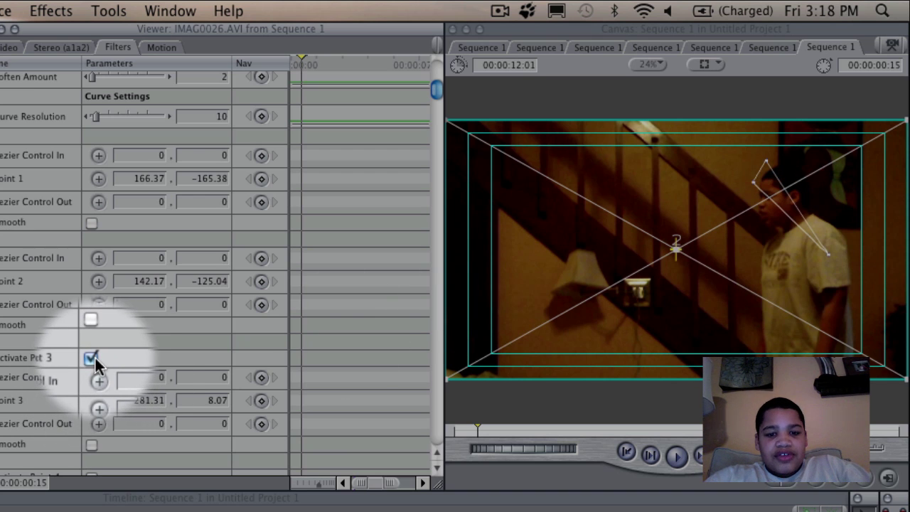
left_click(99, 401)
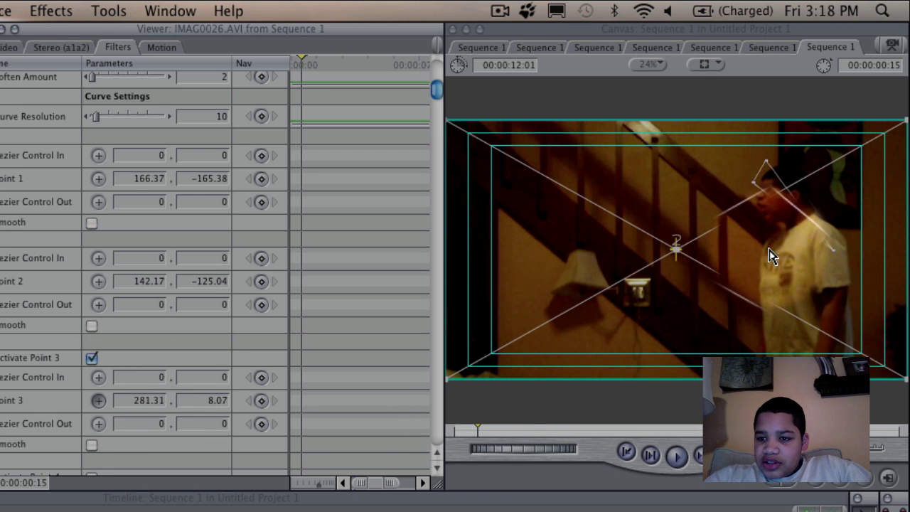
left_click(726, 242)
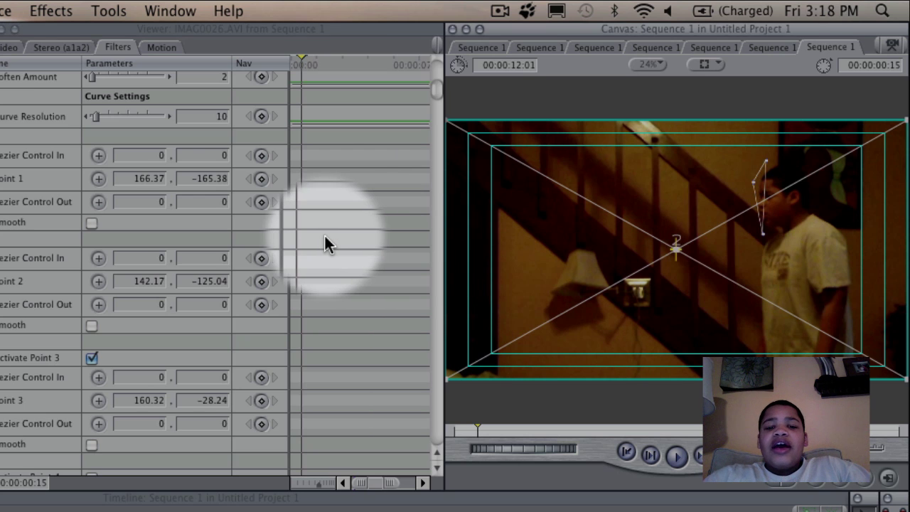
Turn on Show Mask and reshape the small mask into a triangle near the upper right.
scroll(324, 242, "up", 8)
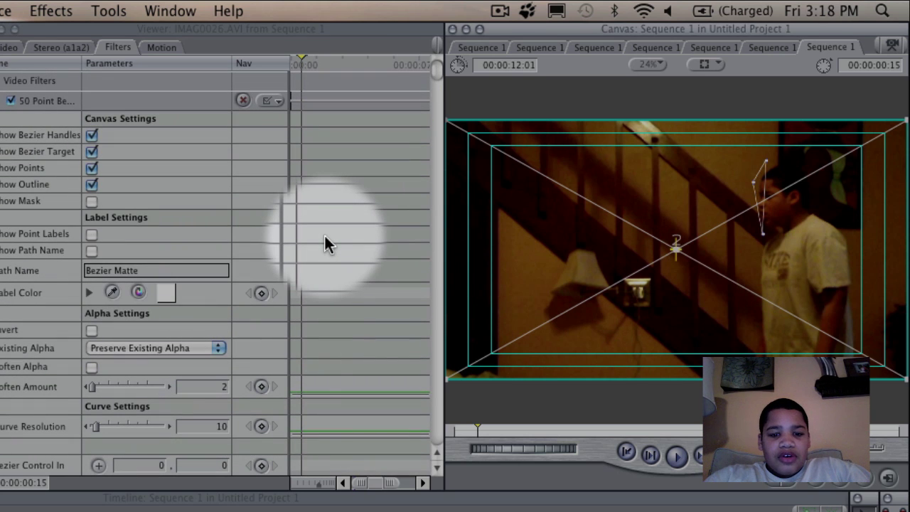
scroll(356, 216, "down", 5)
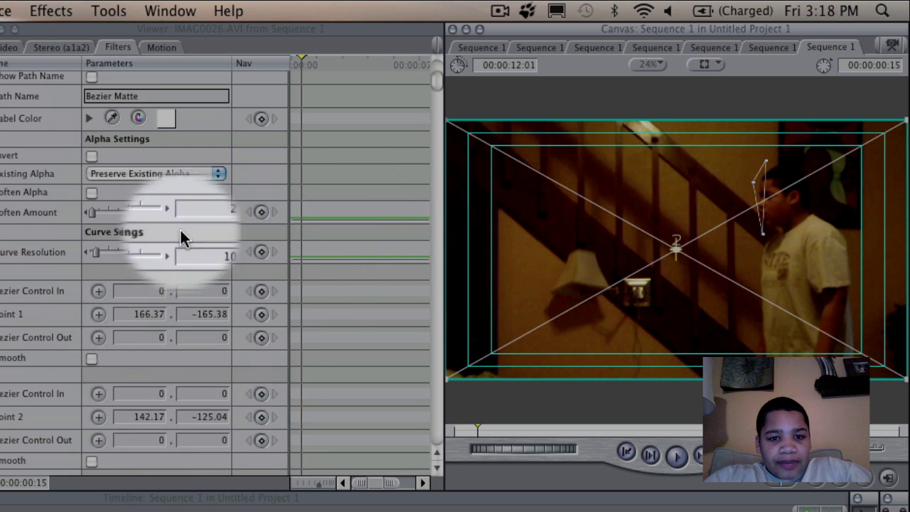
scroll(302, 130, "up", 5)
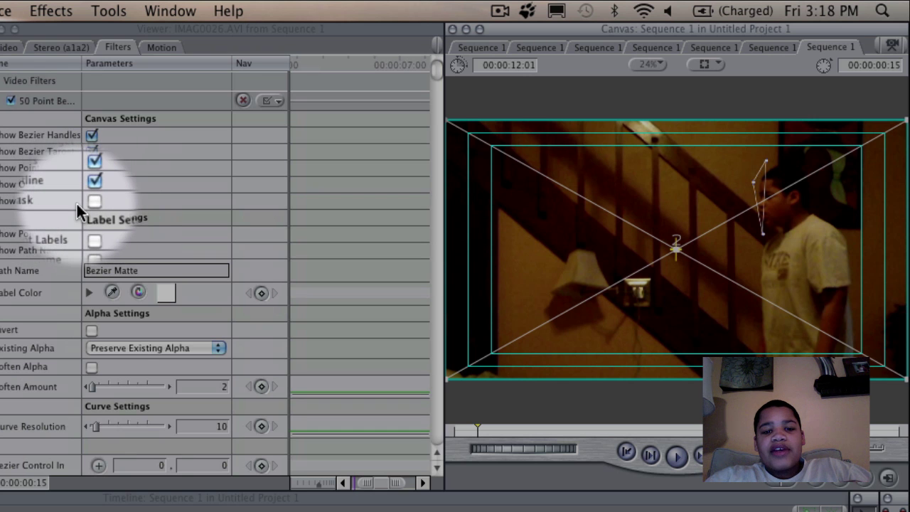
left_click(94, 201)
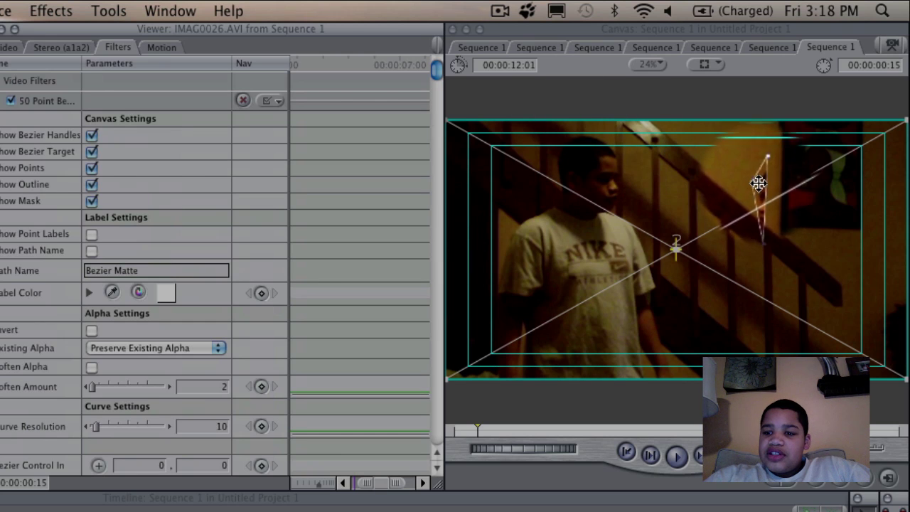
left_click_drag(758, 183, 774, 201)
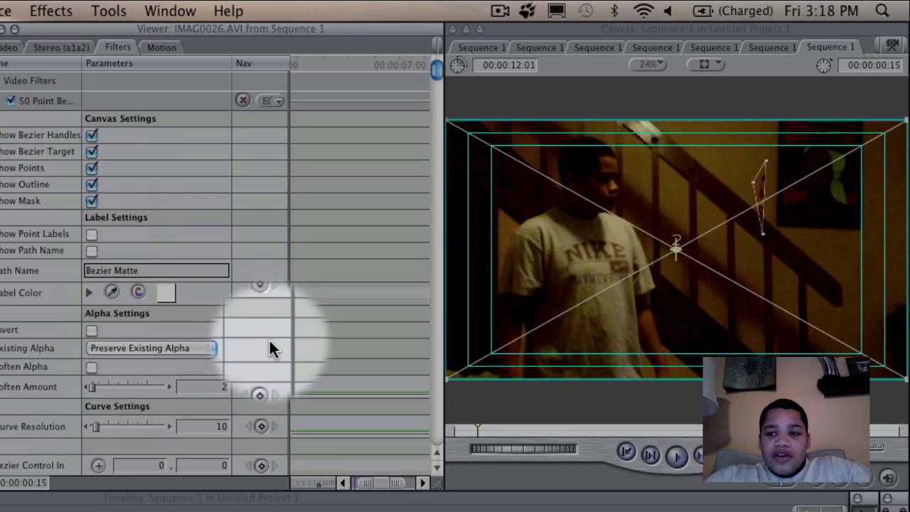
Activate matte Point 4 and drag it into place in the Canvas.
scroll(270, 340, "down", 10)
scroll(319, 344, "down", 4)
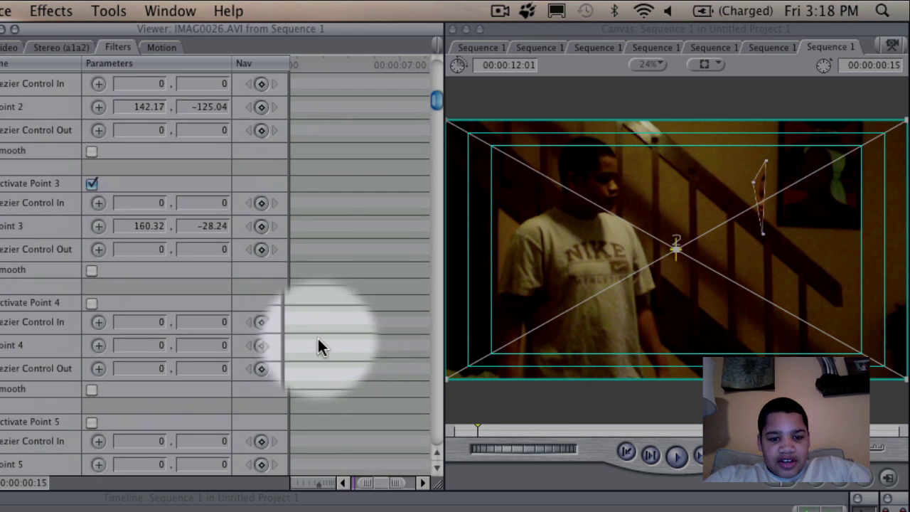
left_click(91, 296)
left_click(97, 347)
left_click_drag(670, 243, 750, 211)
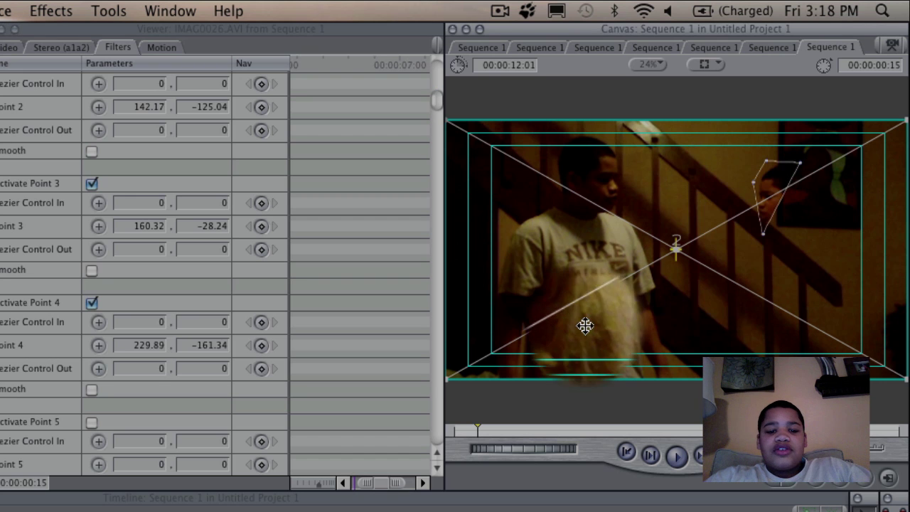
Activate Point 5 and place it beside the clone's face at 193.59, -181.51.
scroll(373, 323, "down", 5)
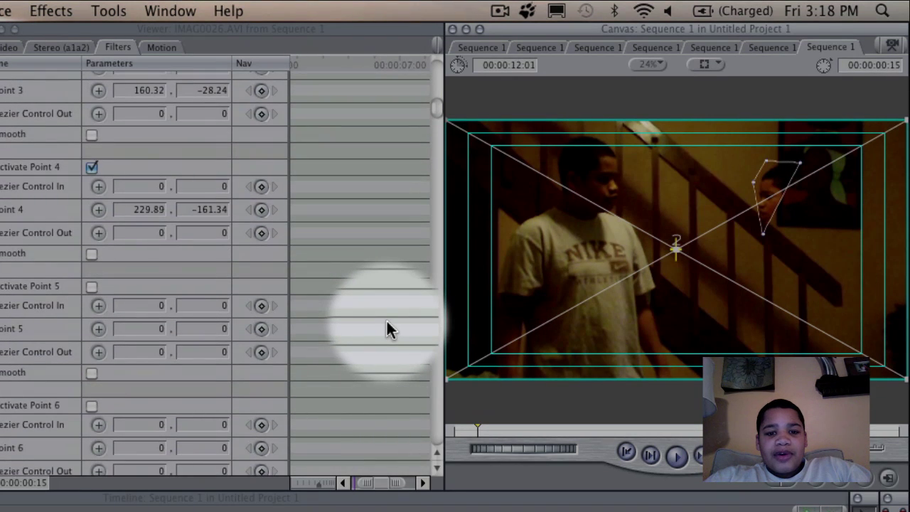
scroll(387, 323, "down", 1)
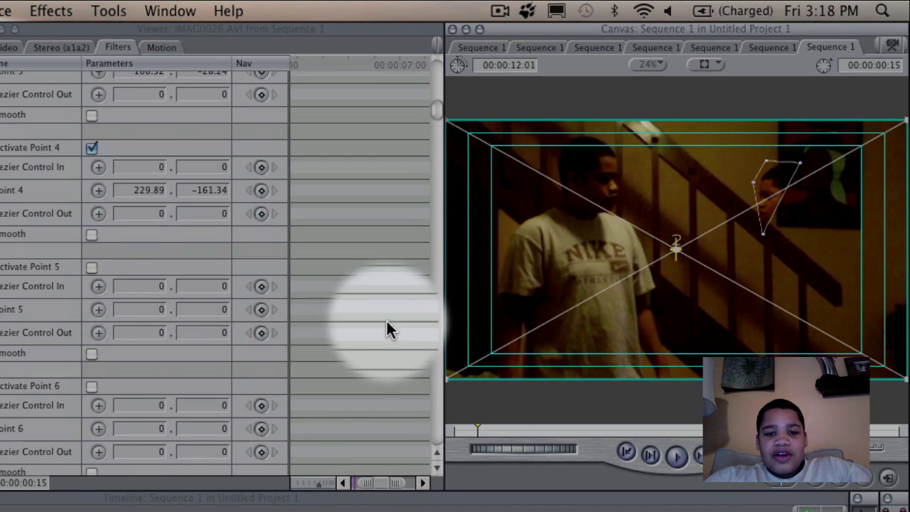
left_click(91, 267)
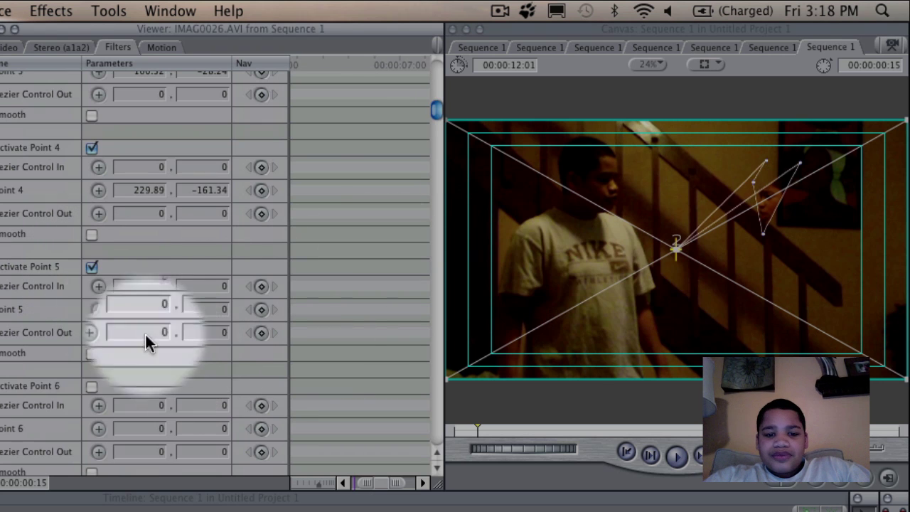
left_click(99, 310)
left_click(756, 257)
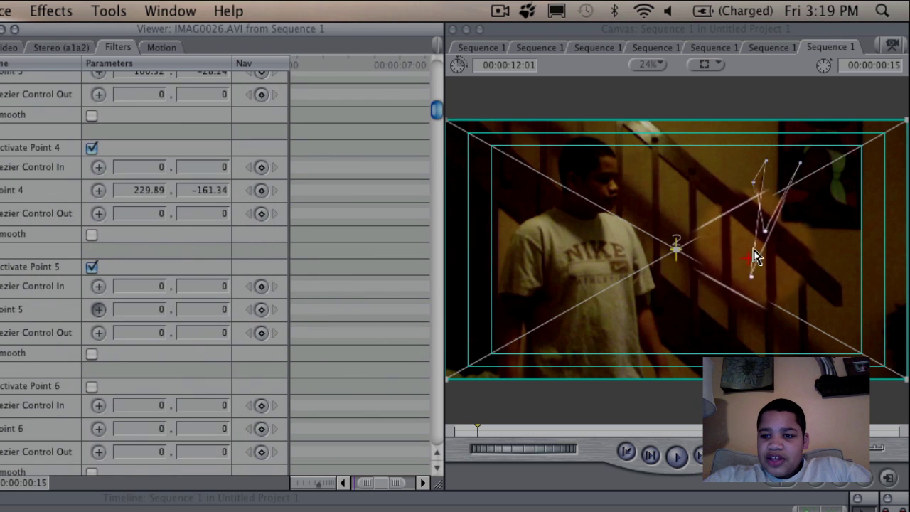
left_click_drag(753, 248, 737, 204)
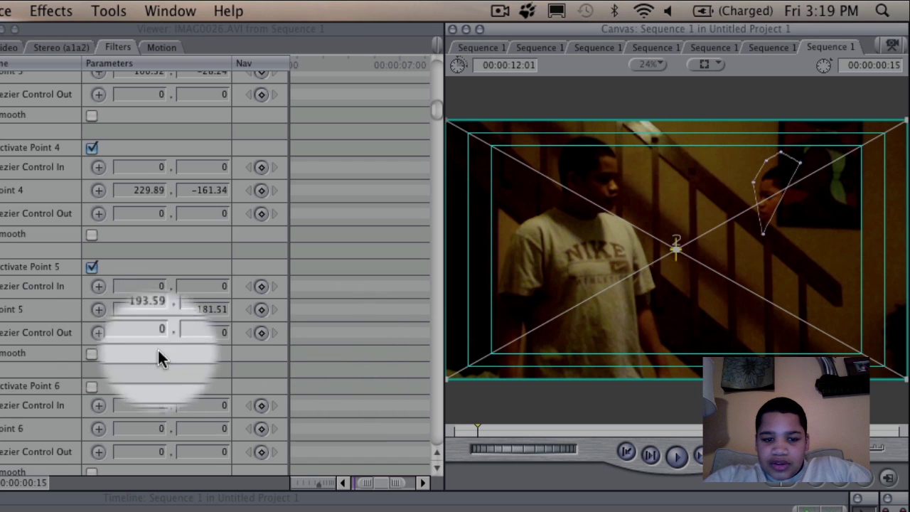
left_click(125, 359)
scroll(127, 366, "down", 1)
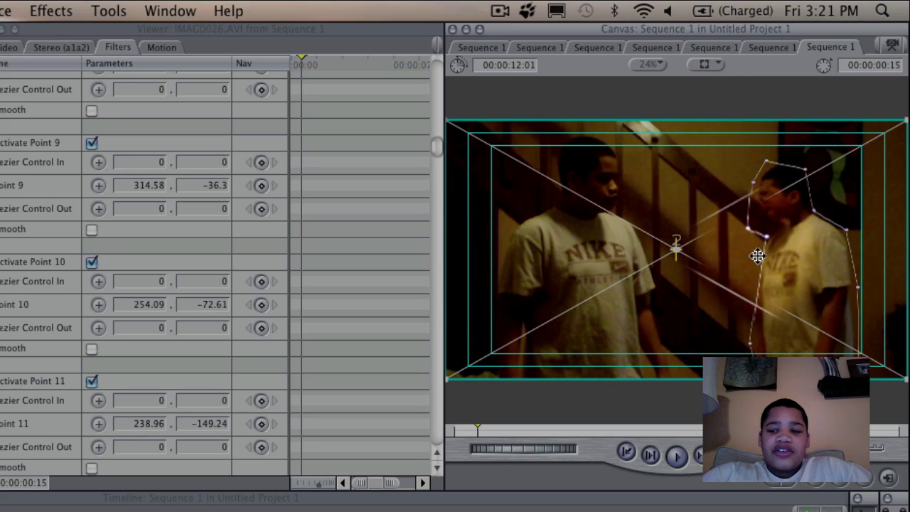
Activate Points 6–11 around the right-hand boy, ending with Point 11 at 238.96, -149.24.
left_click(396, 375)
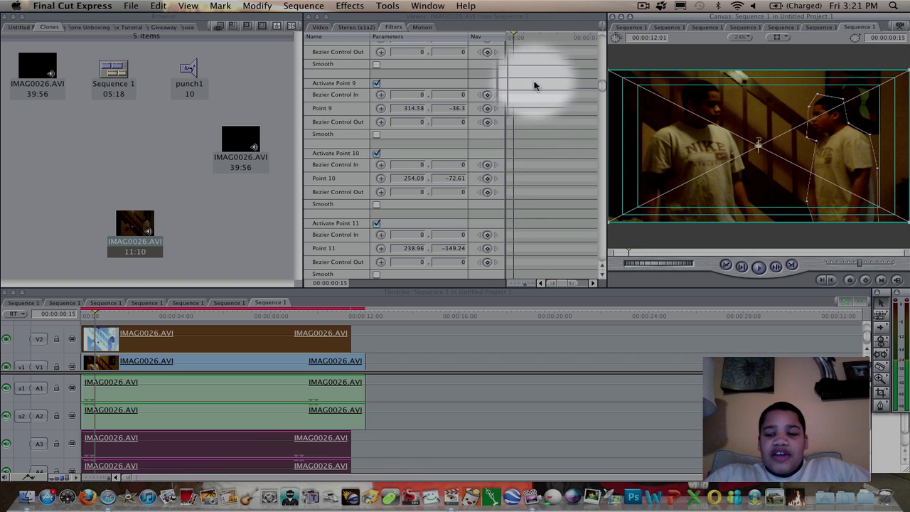
Scrub the clip to 1:05 and reshape the matte outline around the right figure's head.
scroll(535, 130, "up", 15)
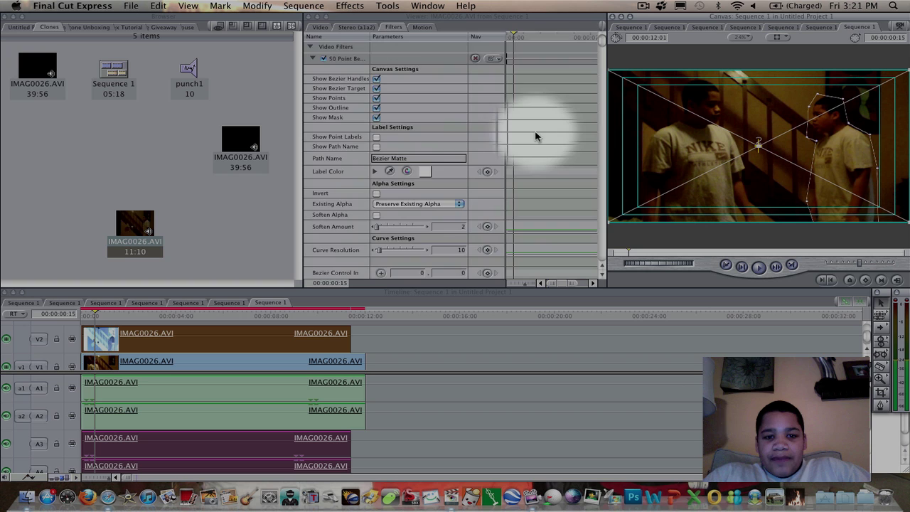
scroll(535, 130, "down", 3)
left_click(515, 39)
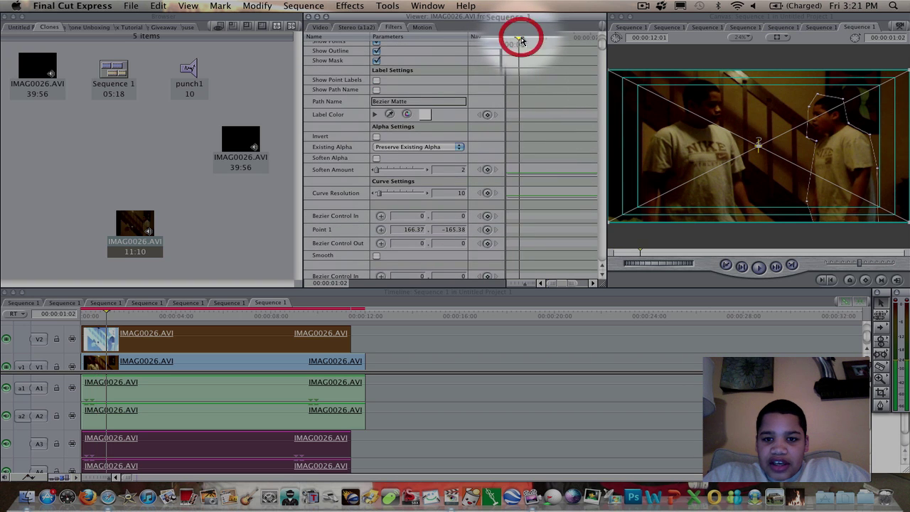
left_click_drag(521, 40, 526, 42)
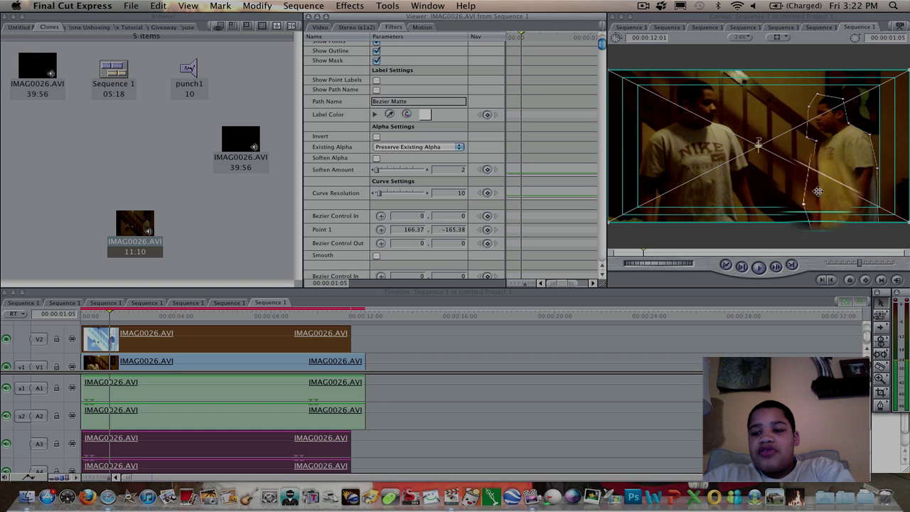
left_click_drag(781, 183, 815, 165)
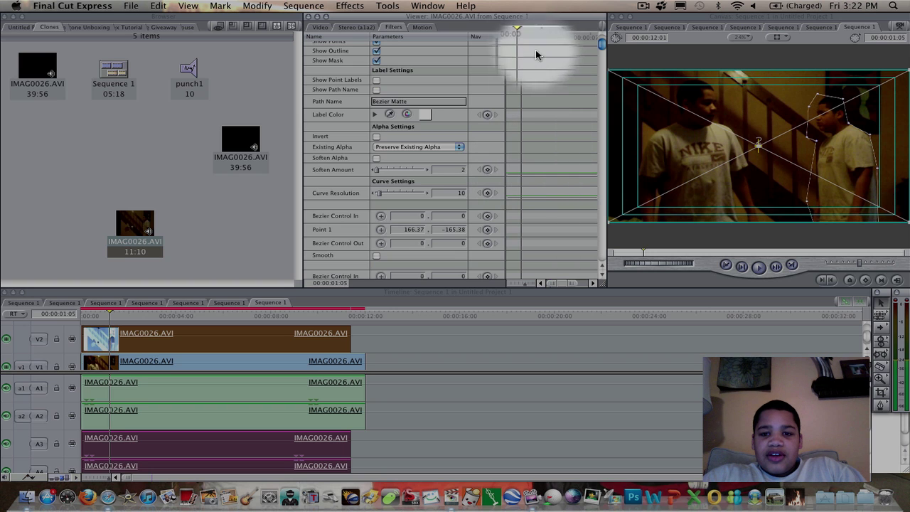
Cue the clip to 00:00:01:20, where the punch reaches the right-hand boy.
left_click(553, 35)
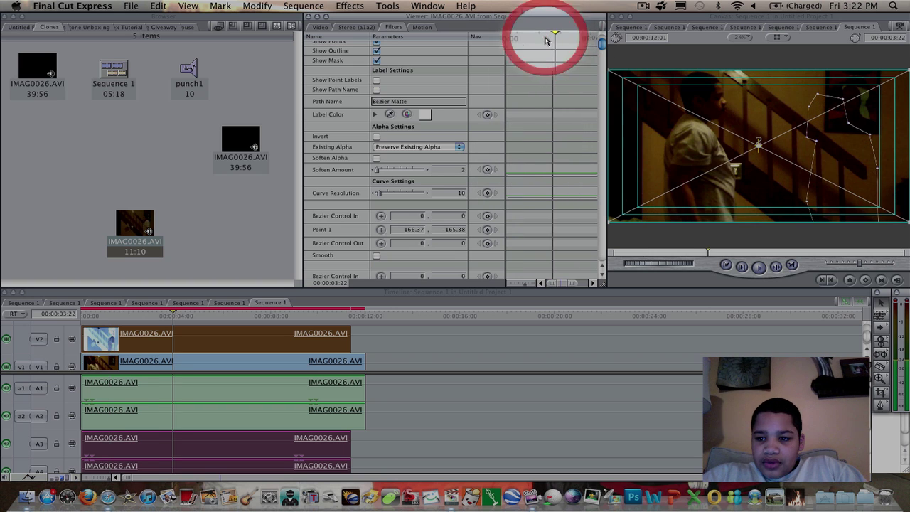
left_click(534, 35)
left_click(527, 40)
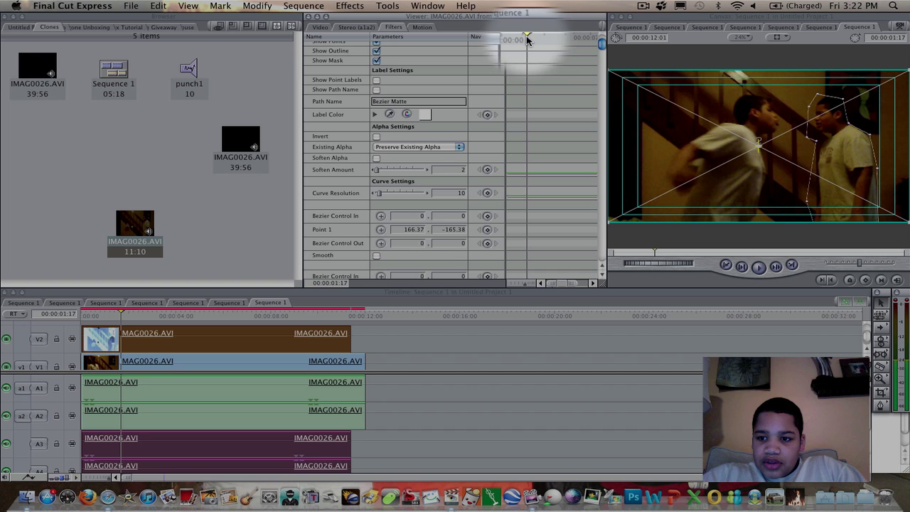
key("Right")
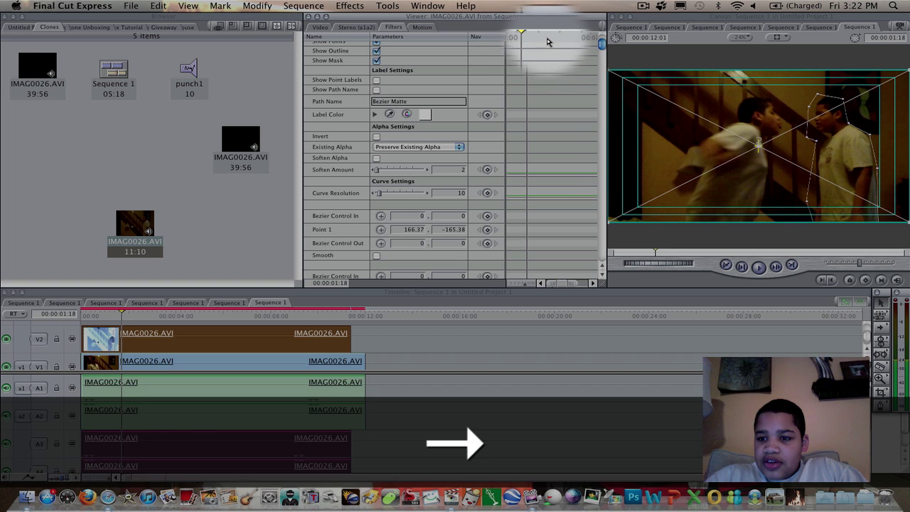
key("Right")
key("Right")
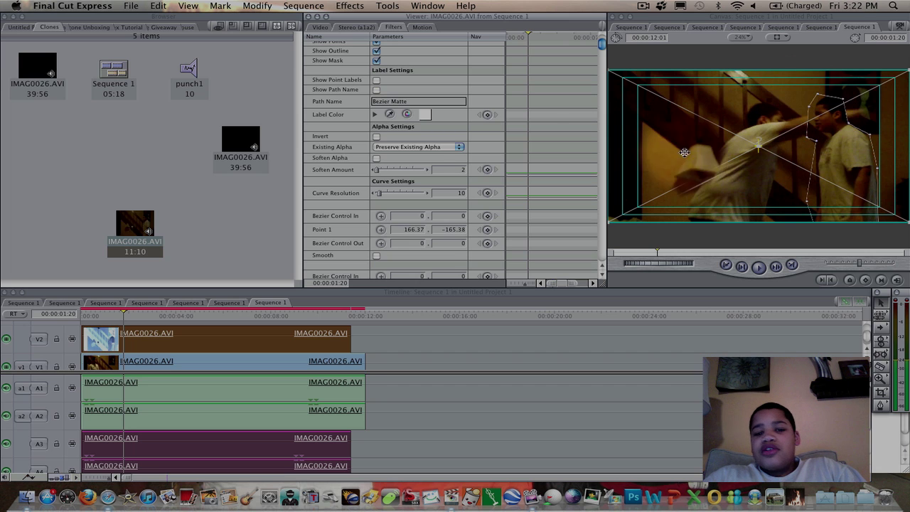
scroll(561, 162, "down", 5)
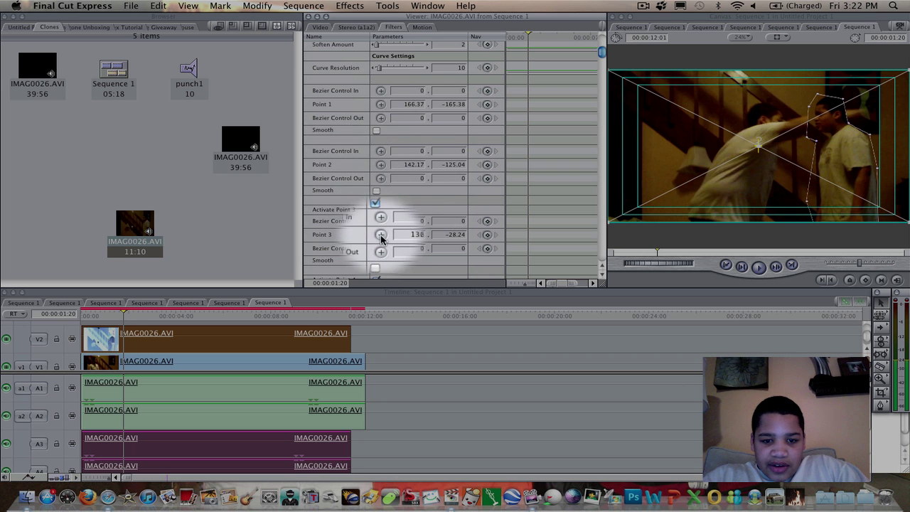
Keyframe Point 10 at 1:20 and move it onto the punching arm at 130.07, -56.47.
scroll(378, 235, "down", 2)
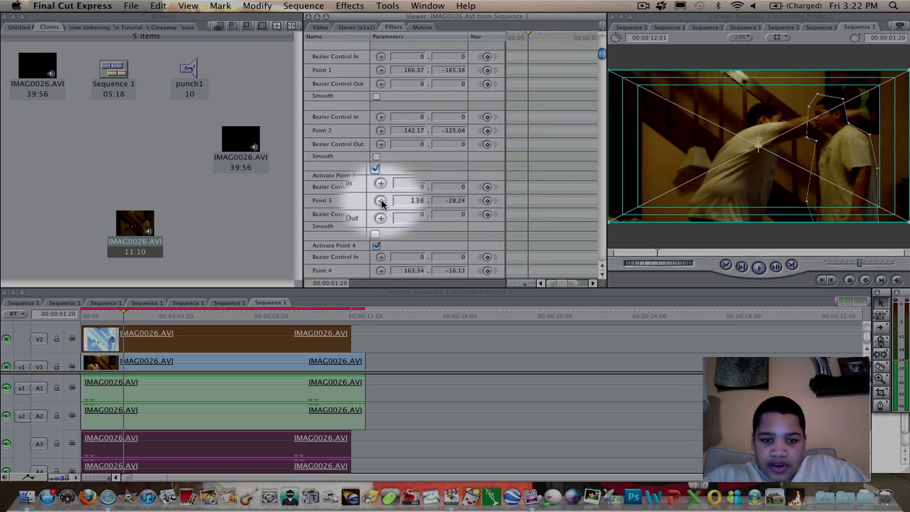
scroll(412, 237, "down", 15)
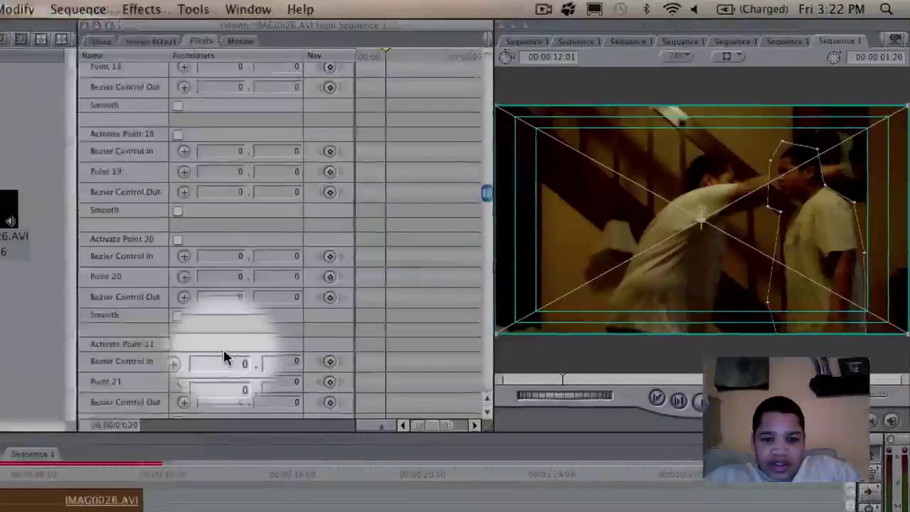
scroll(410, 237, "up", 11)
scroll(170, 382, "down", 12)
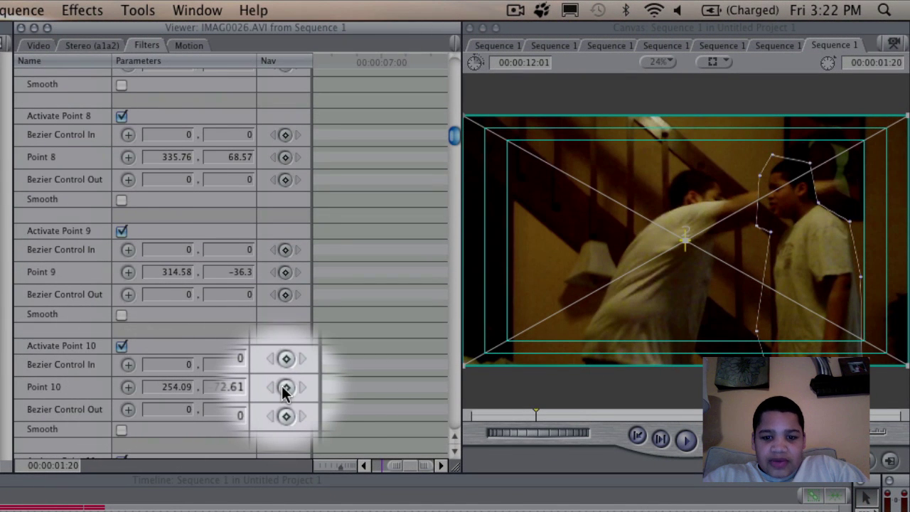
left_click(284, 387)
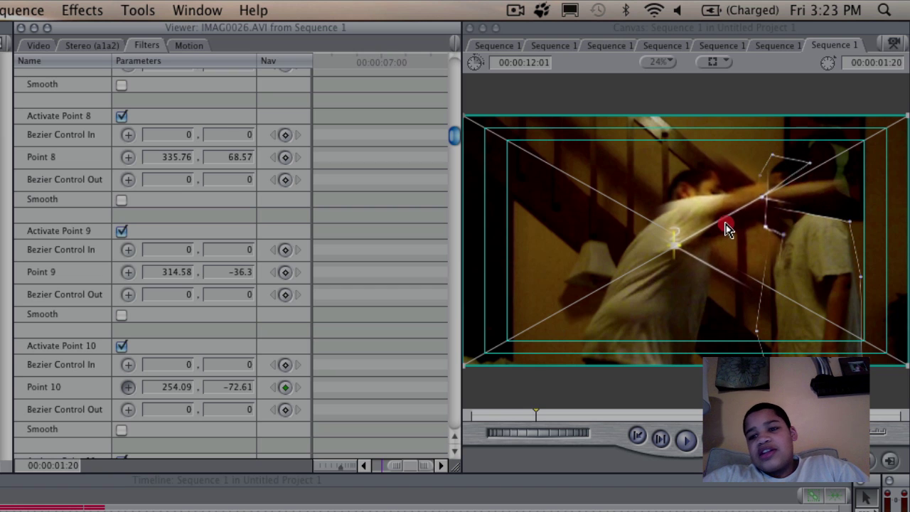
left_click(725, 226)
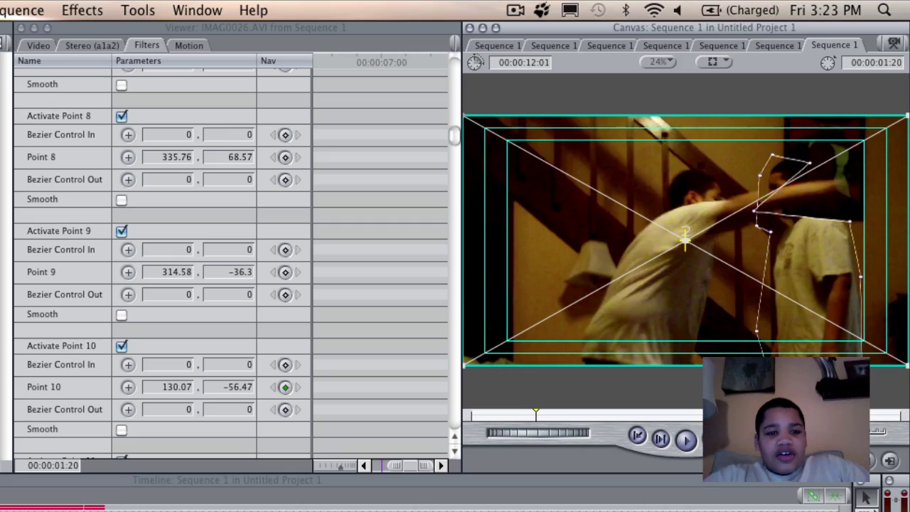
key("F9")
key("F9")
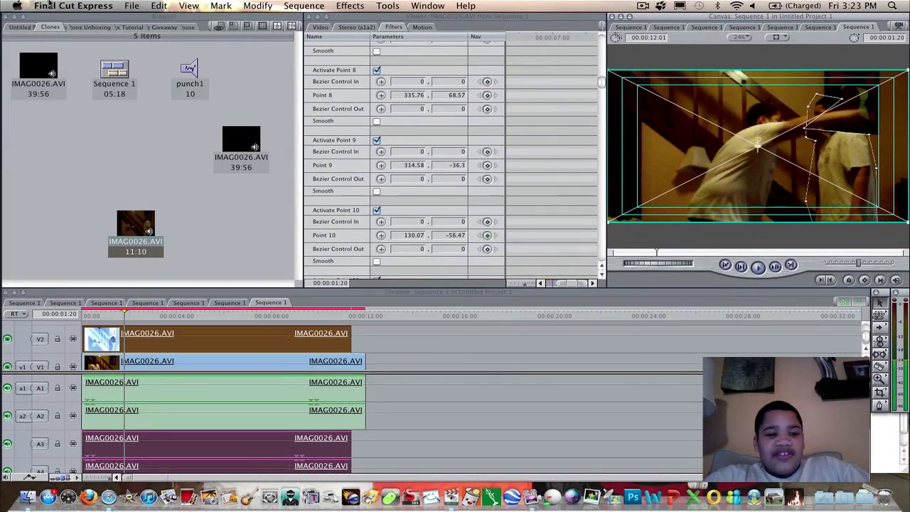
Quit Final Cut Express without saving changes to the Clones project.
left_click(76, 6)
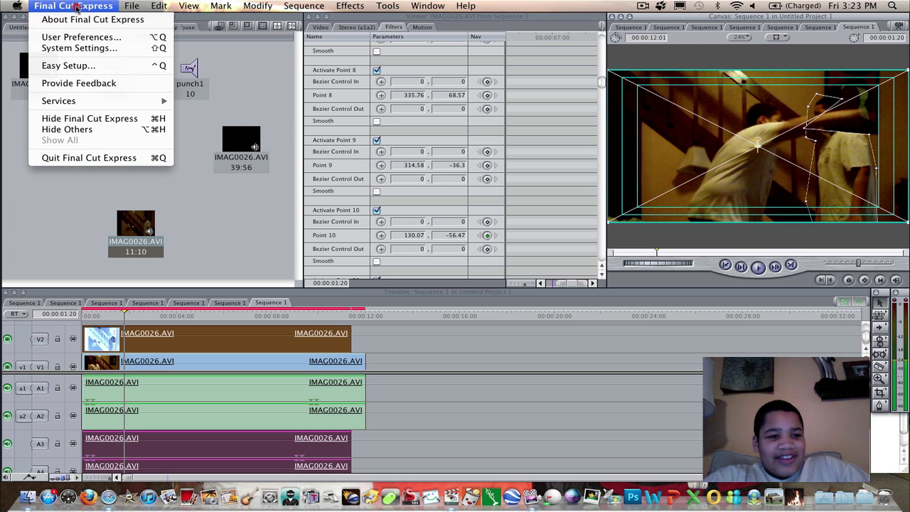
left_click(95, 157)
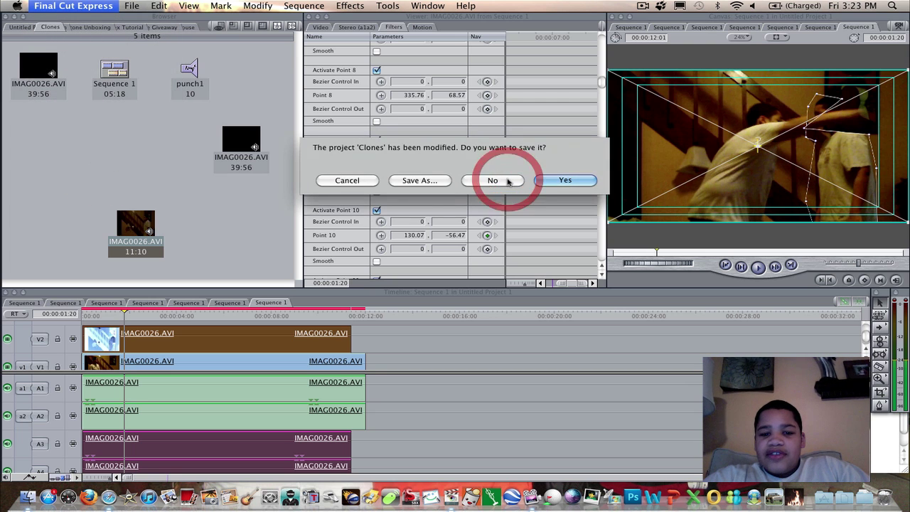
left_click(507, 181)
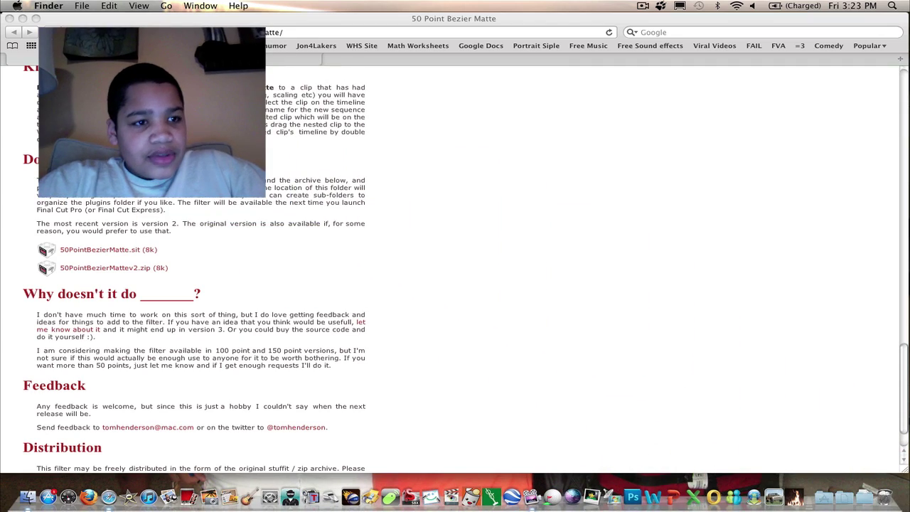
Close the browser, find Clone Punching.mov in Documents' Final Cut projects folder, and open it in QuickTime Player.
left_click(9, 20)
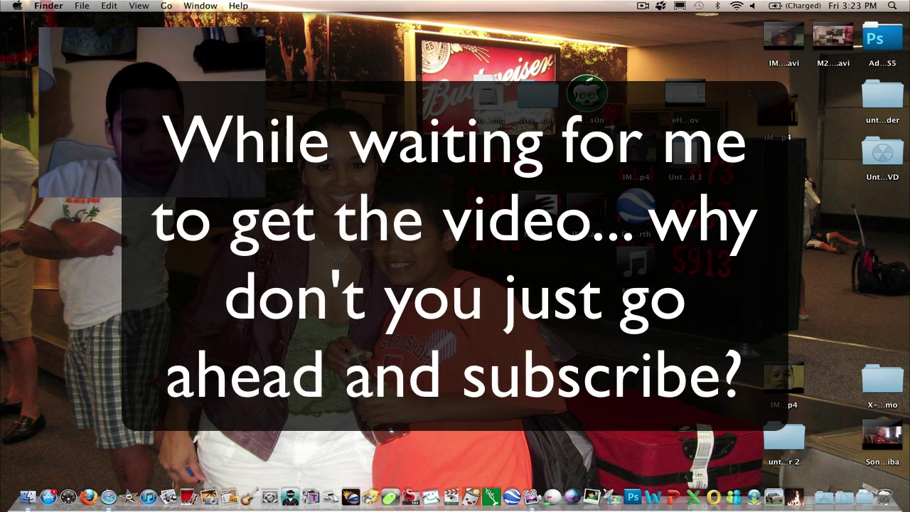
left_click(30, 462)
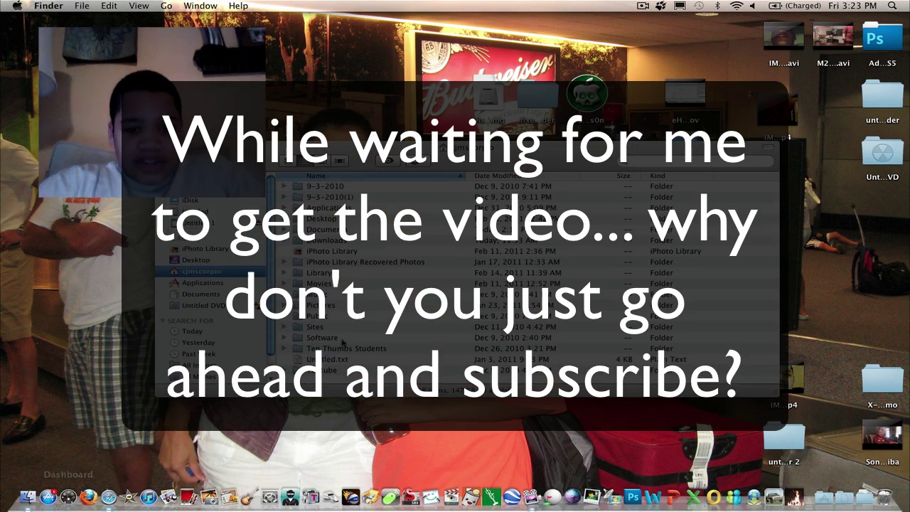
left_click(198, 294)
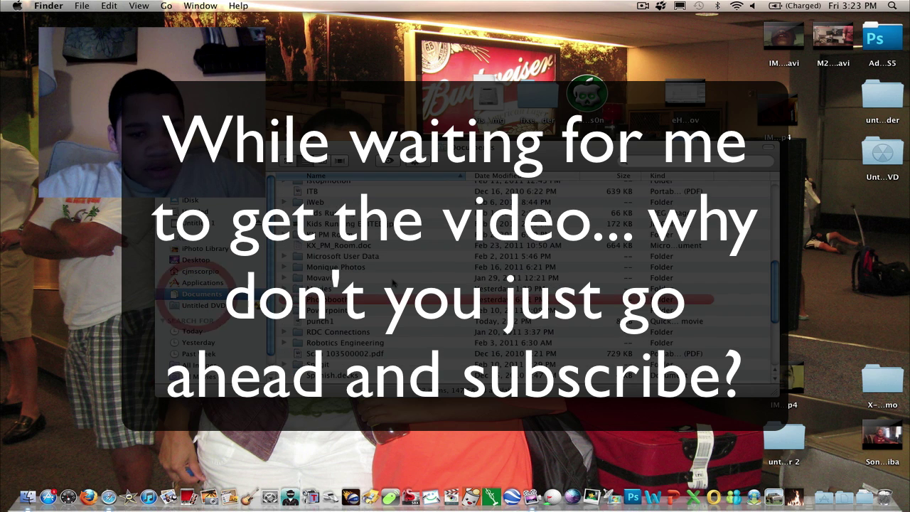
double_click(386, 299)
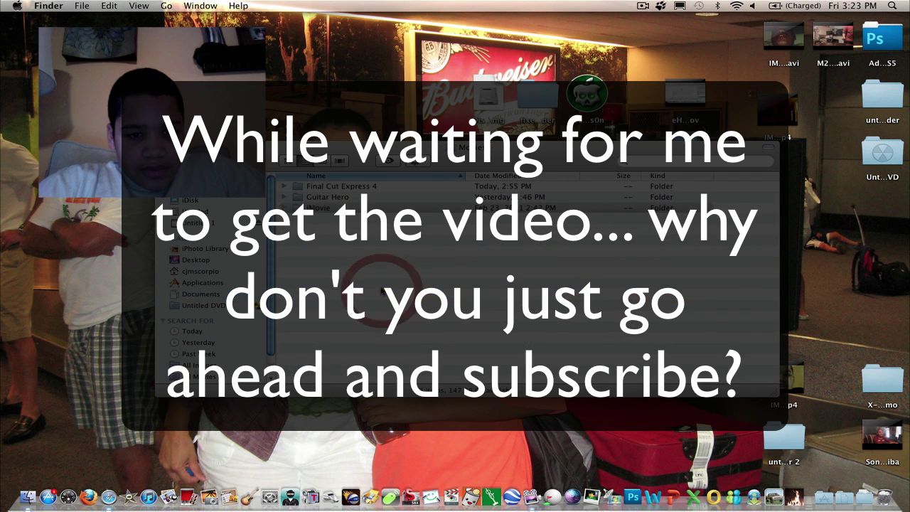
double_click(372, 187)
scroll(364, 247, "down", 1)
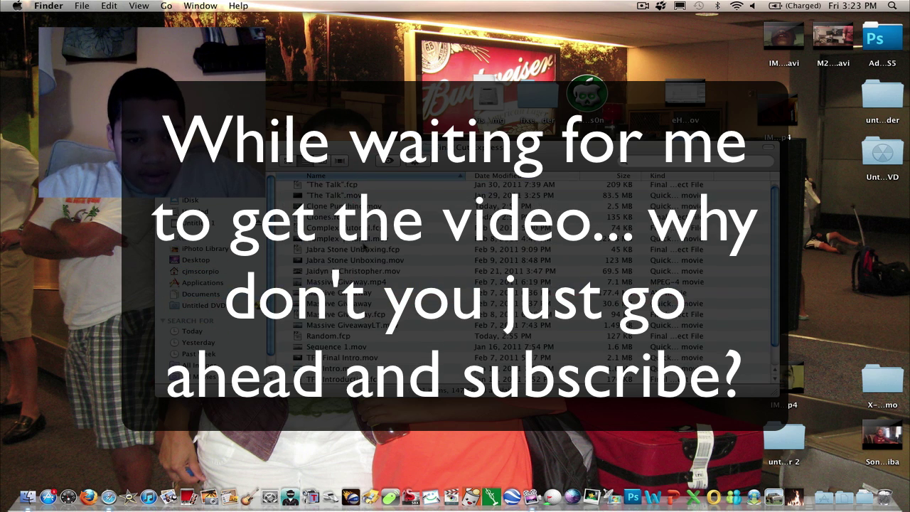
scroll(364, 248, "down", 1)
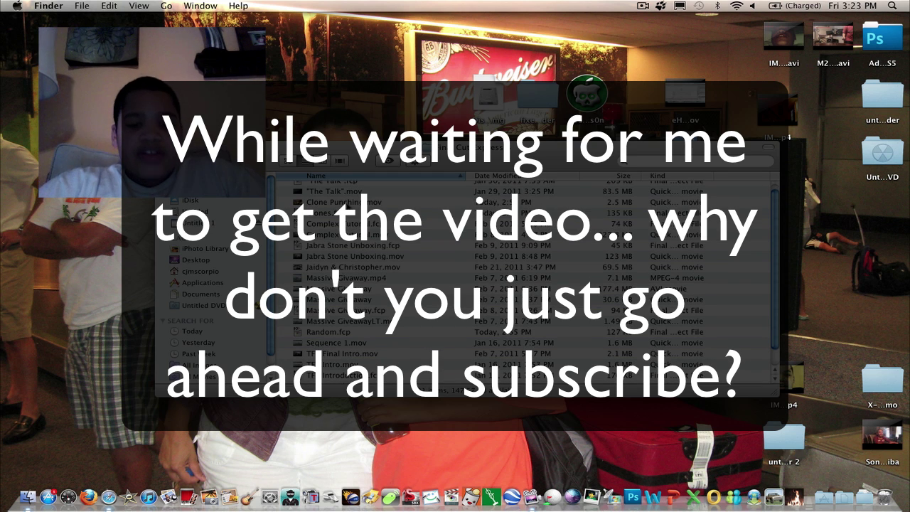
double_click(348, 203)
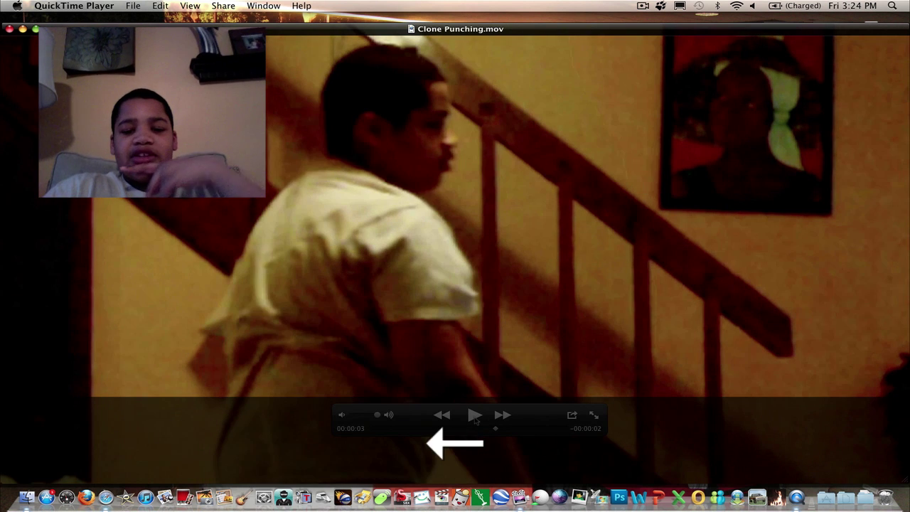
Step Clone Punching.mov frame by frame back and forth through the punch, ending near 00:00:02.
key("Left")
key("Left")
key("Right")
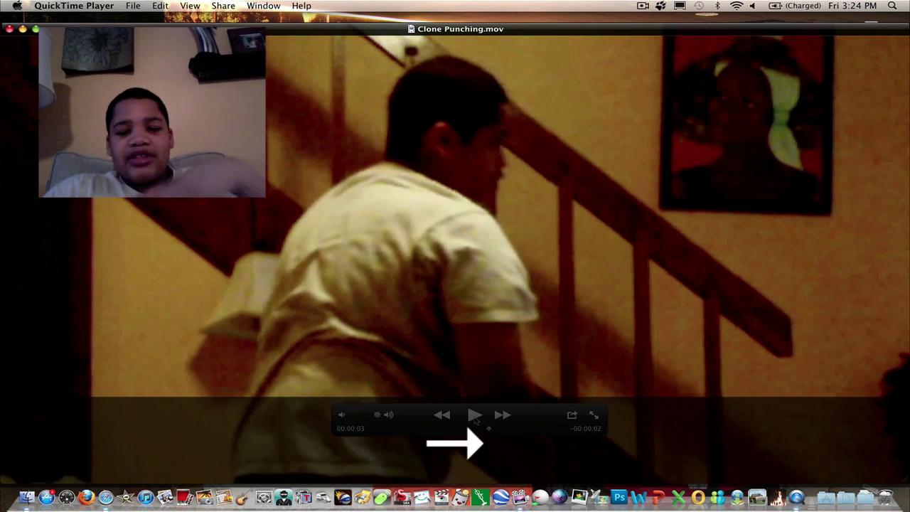
key("Left")
key("Left")
key("Left")
key("Left")
key("Left")
key("Left")
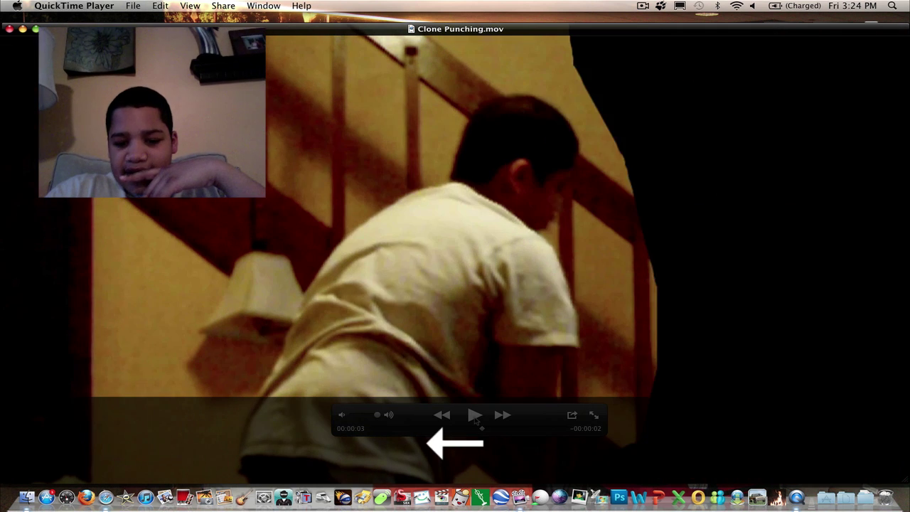
key("Left")
key("Left")
key("Left")
key("Left")
key("Left")
key("Left")
key("Left")
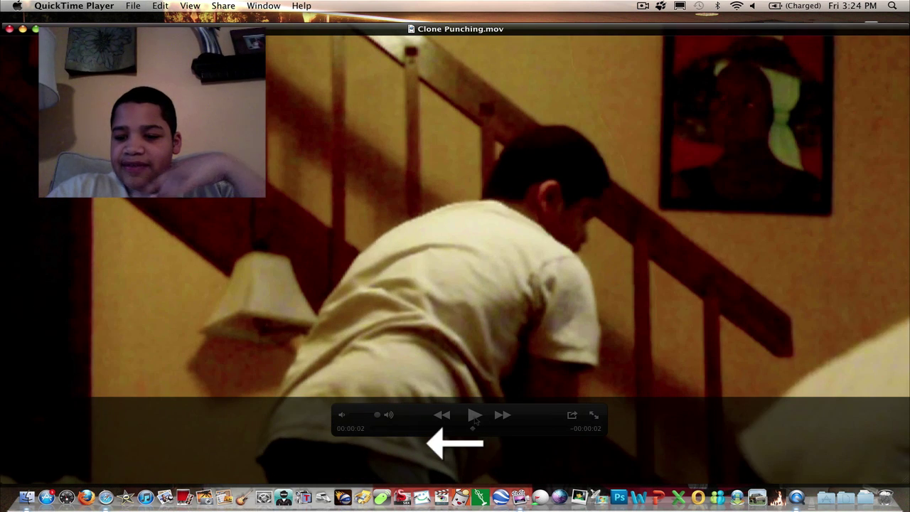
key("Left")
key("Left")
key("Left")
key("Left")
key("Left")
key("Left")
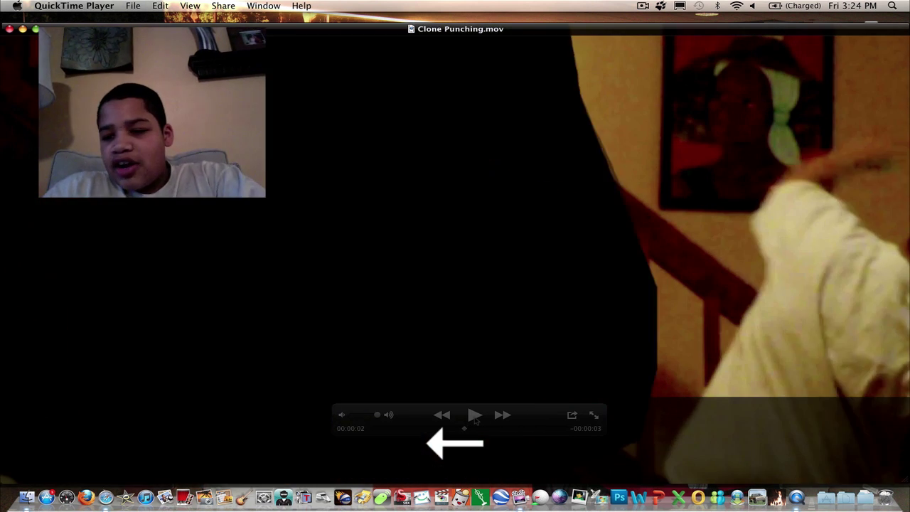
key("Left")
key("Left")
key("Left")
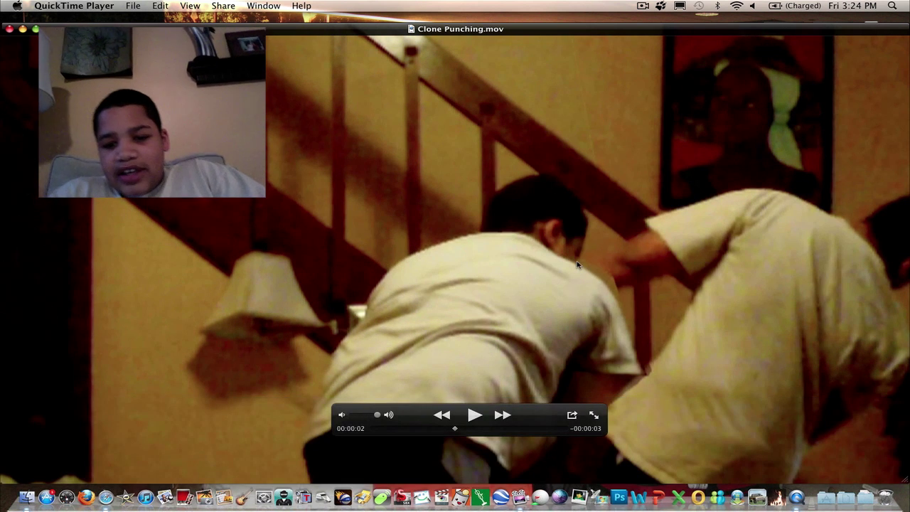
key("Left")
key("Left")
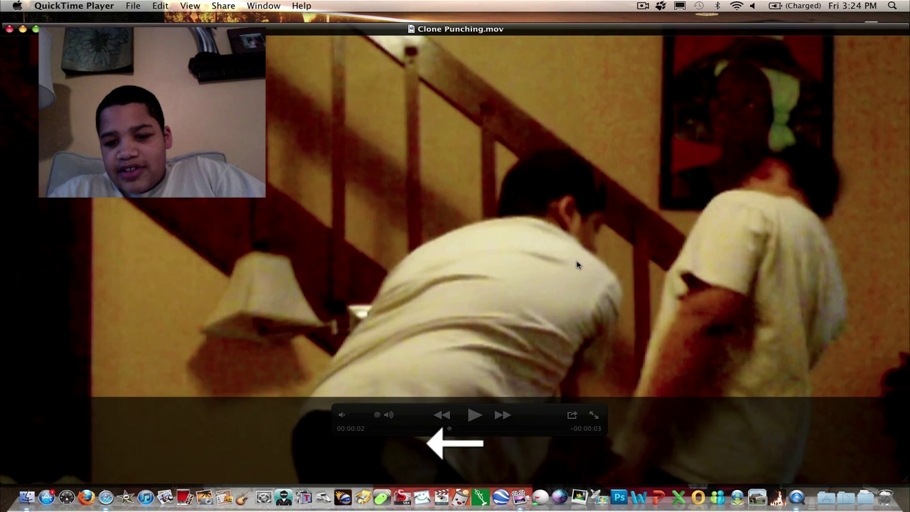
key("Left")
key("Left")
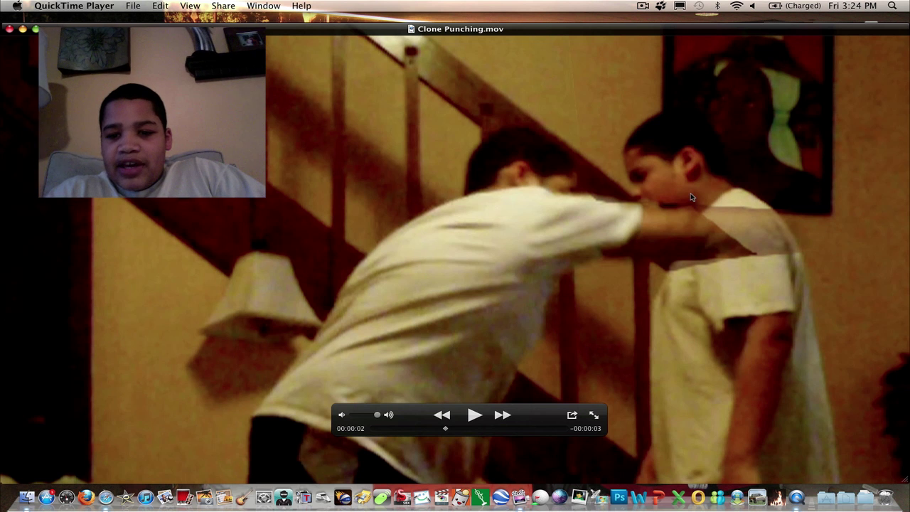
key("Left")
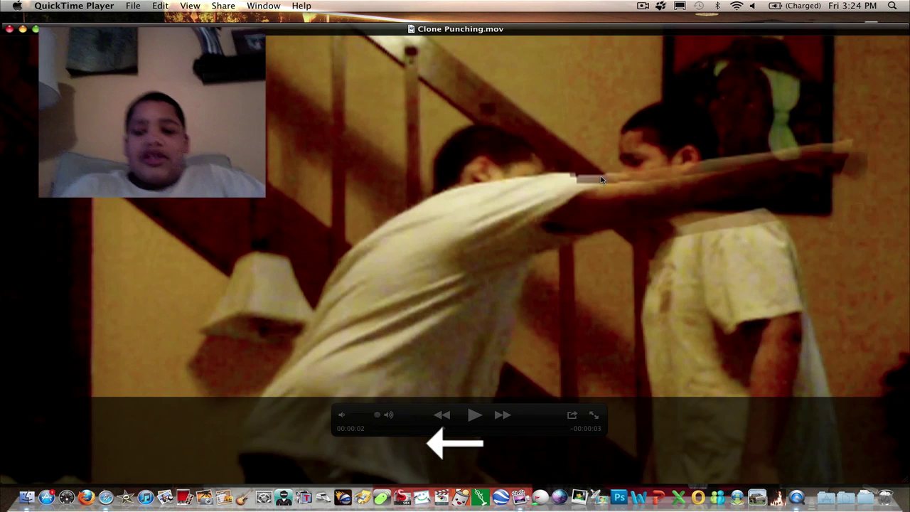
key("Left")
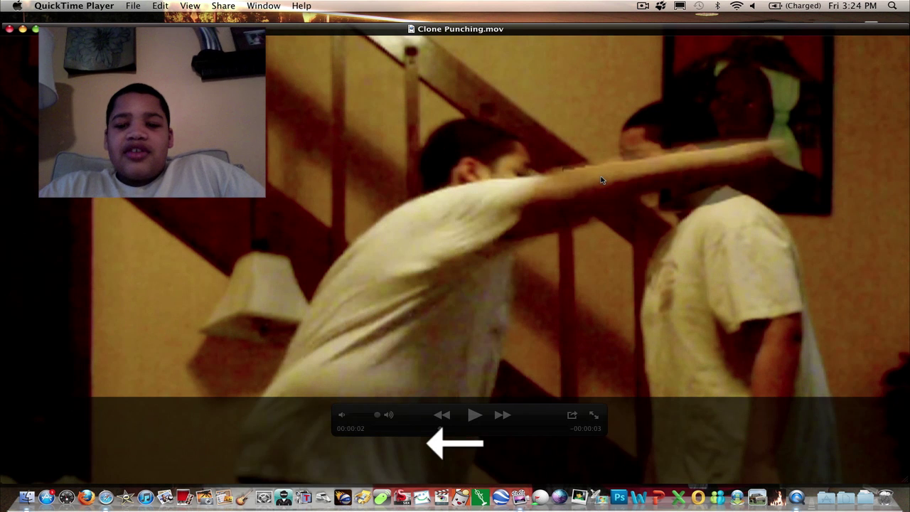
key("Left")
key("Left")
key("Right")
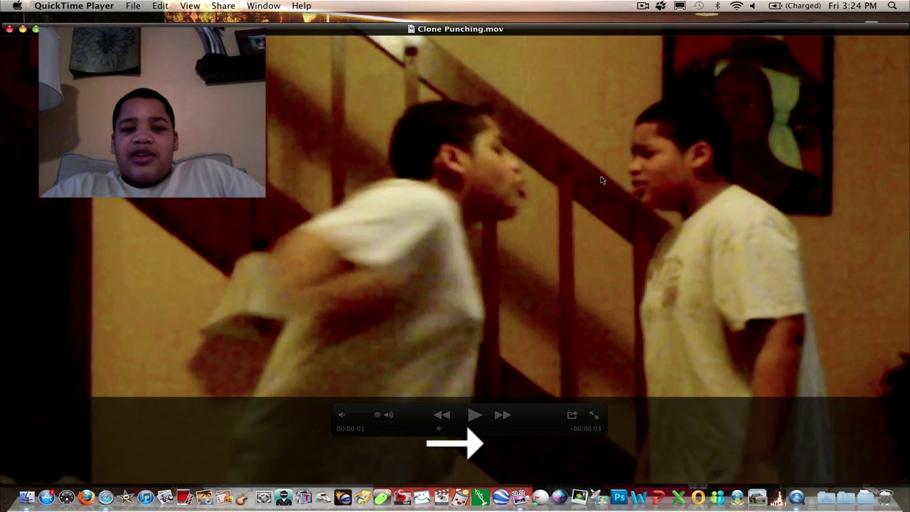
key("Left")
key("Right")
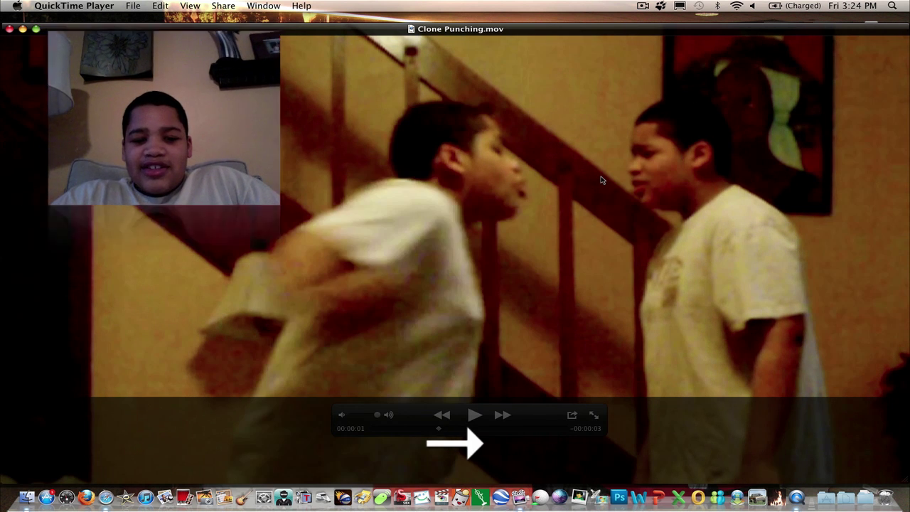
key("Left")
key("Right")
key("Right")
key("Right")
key("Right")
key("Right")
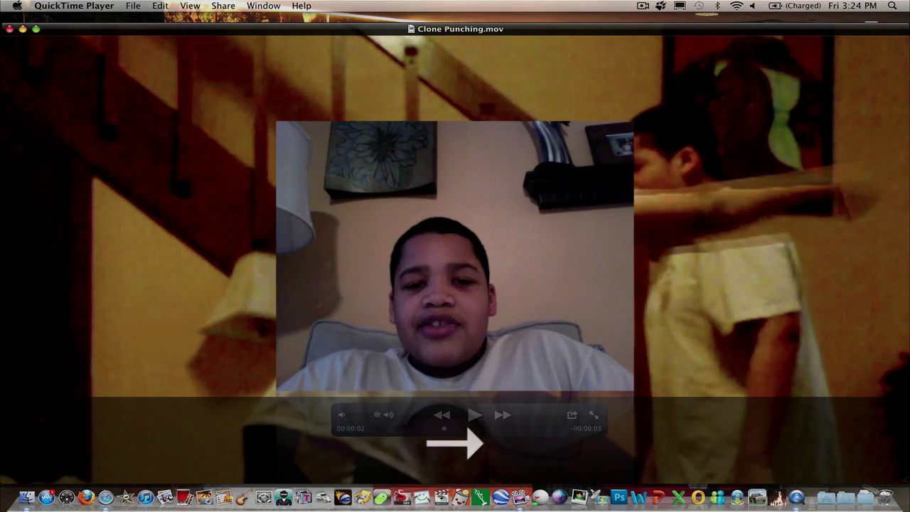
Step a few more frames through the punch, then bring Safari's Apple start page forward.
key("Right")
key("Right")
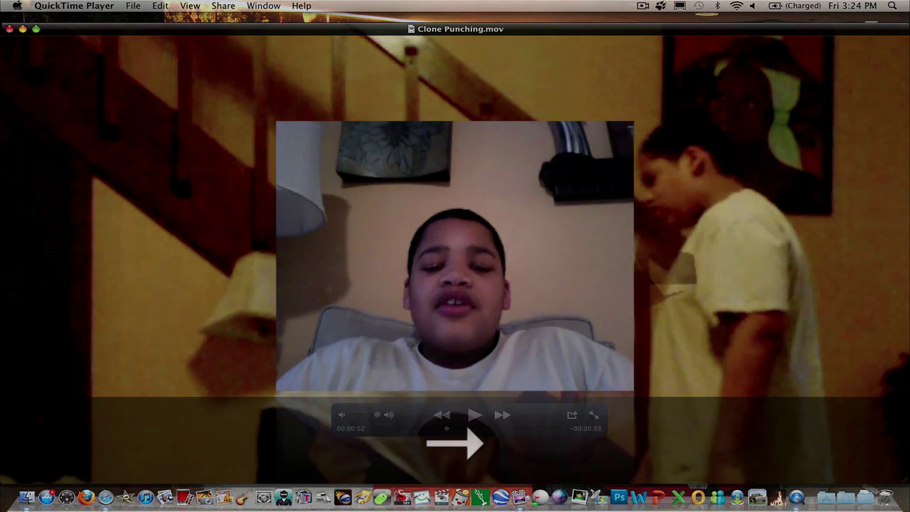
key("Right")
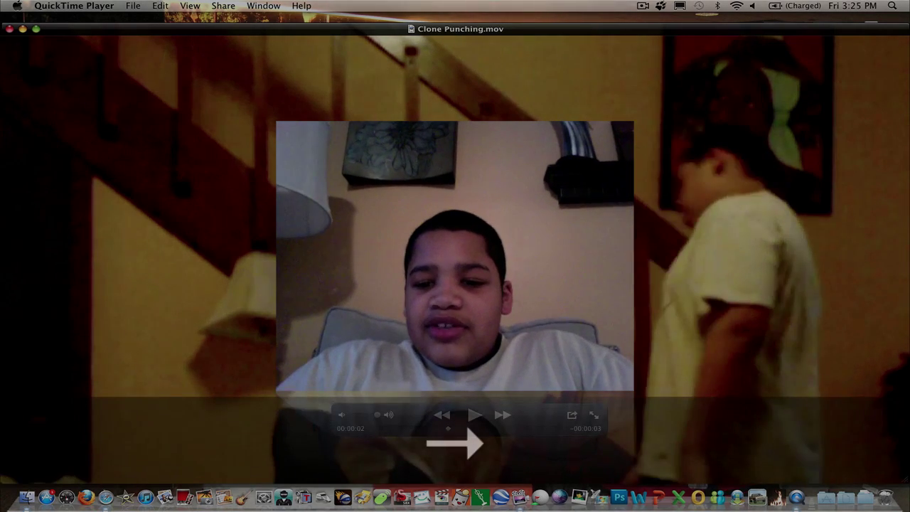
key("Left")
key("Left")
key("Left")
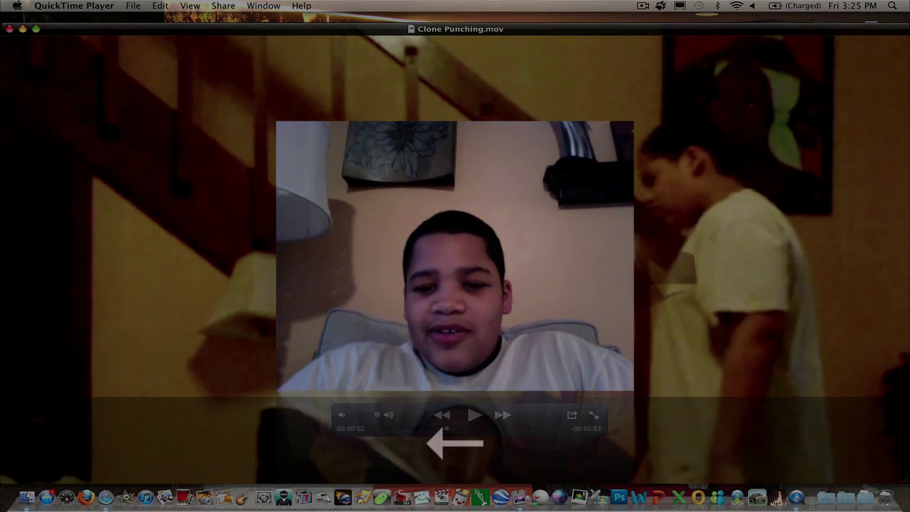
key("Left")
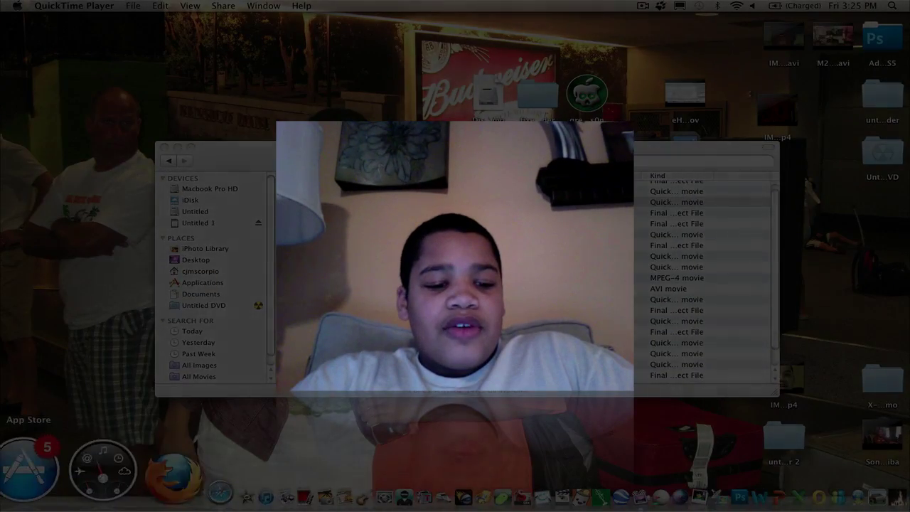
left_click(118, 467)
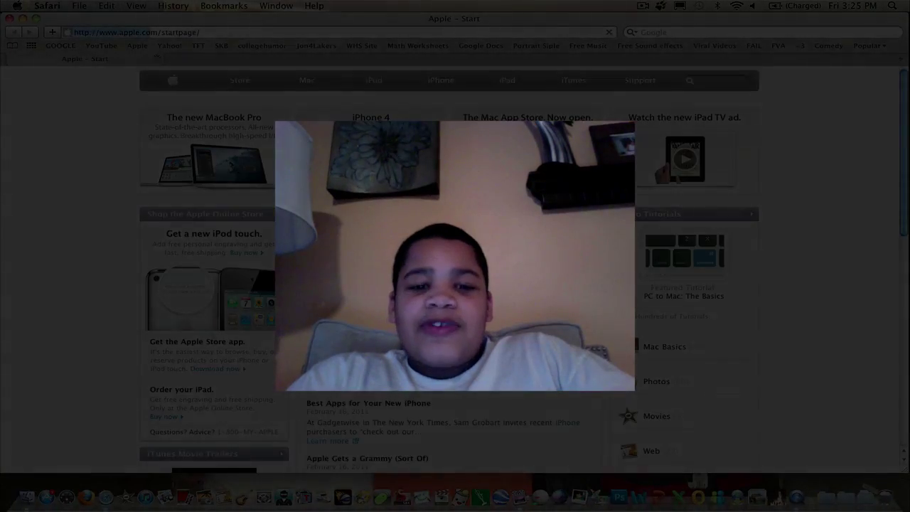